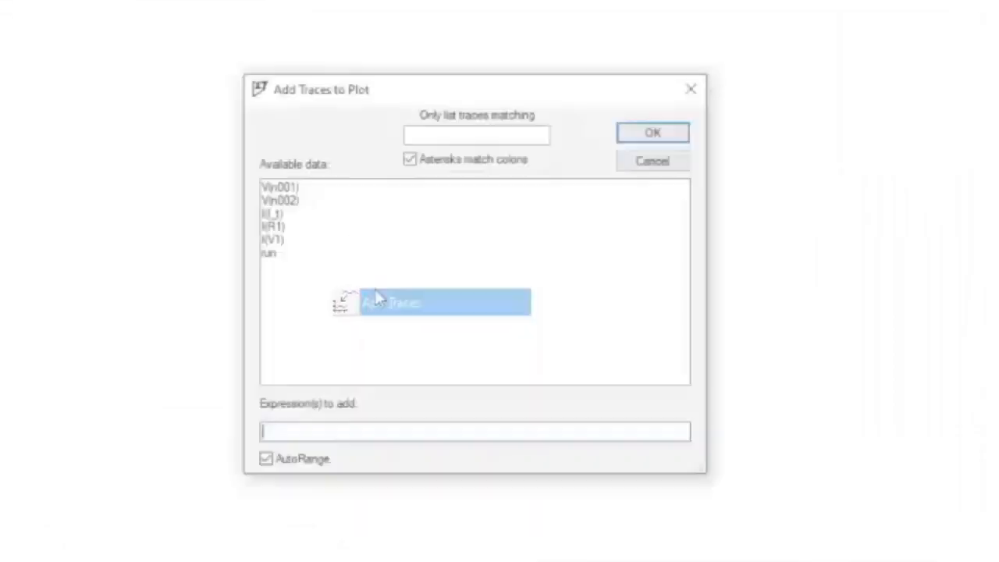
# - Plot the resistance of R1 across the runs by adding the expression V(n001)/I(I_t) as a trace
pyautogui.click(277, 187)
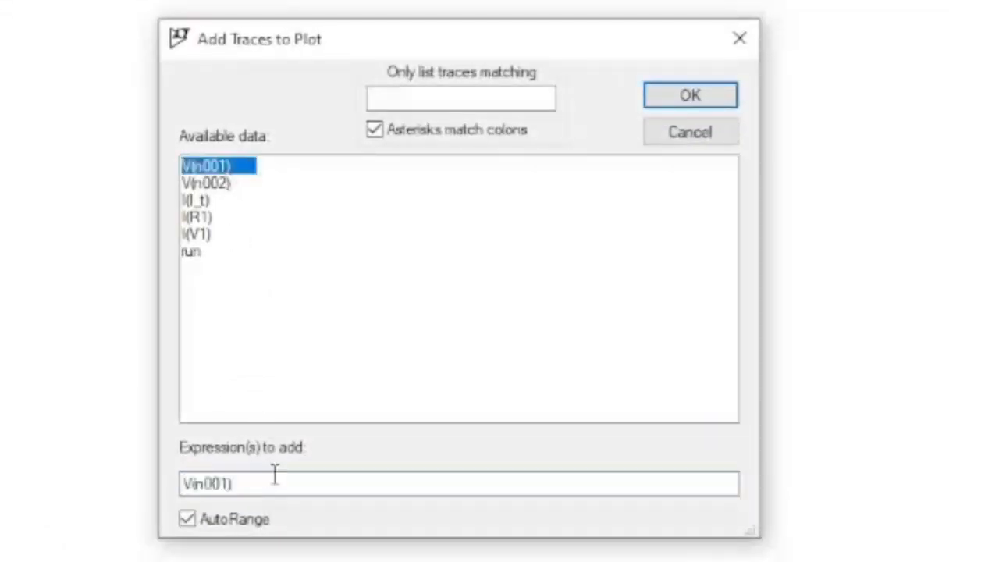
pyautogui.click(275, 474)
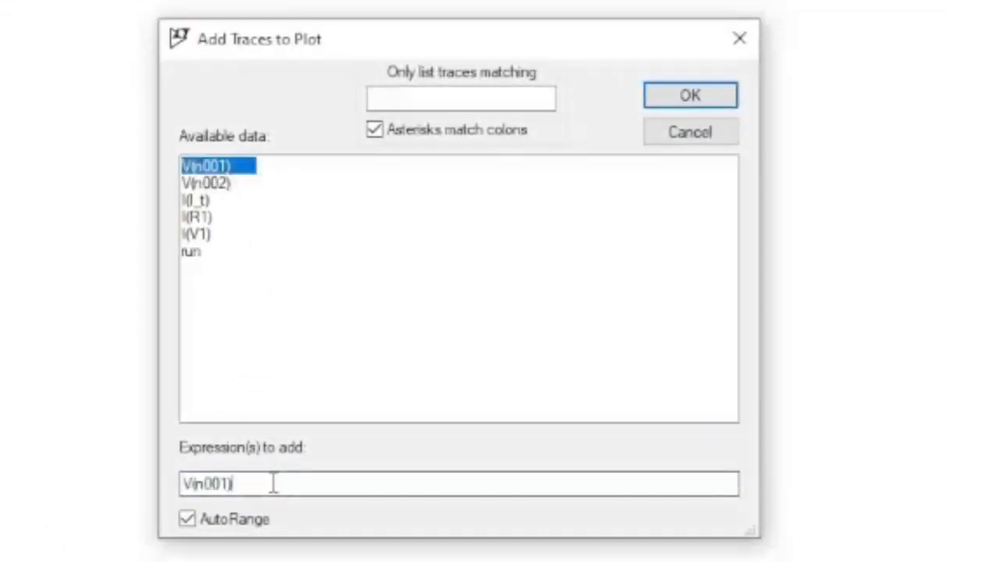
pyautogui.write('/')
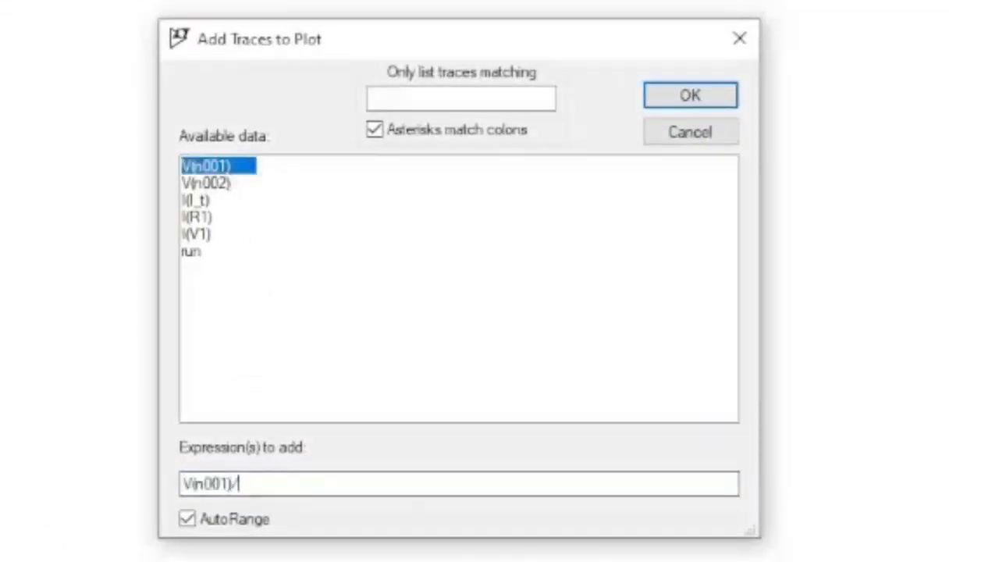
pyautogui.click(205, 201)
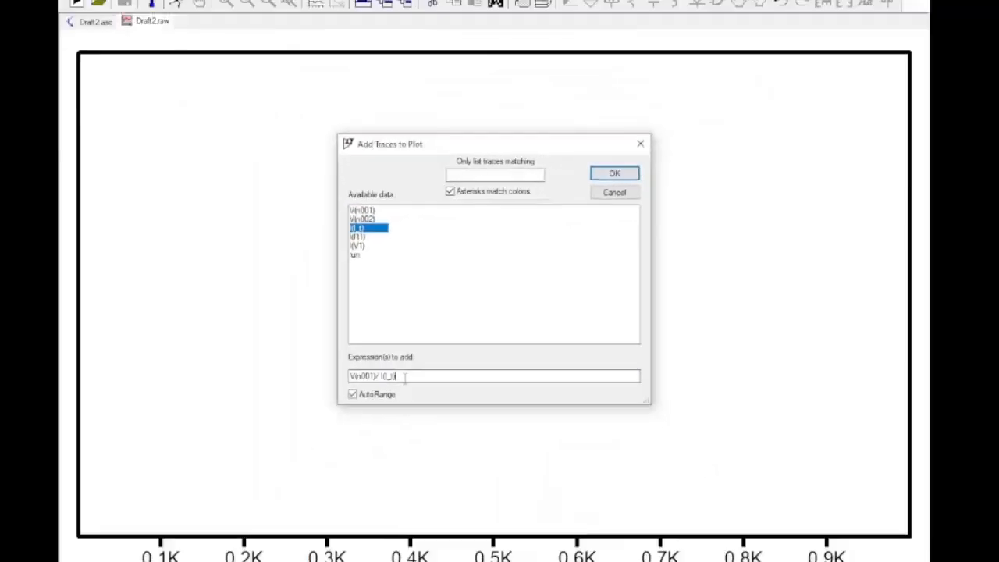
pyautogui.press('Return')
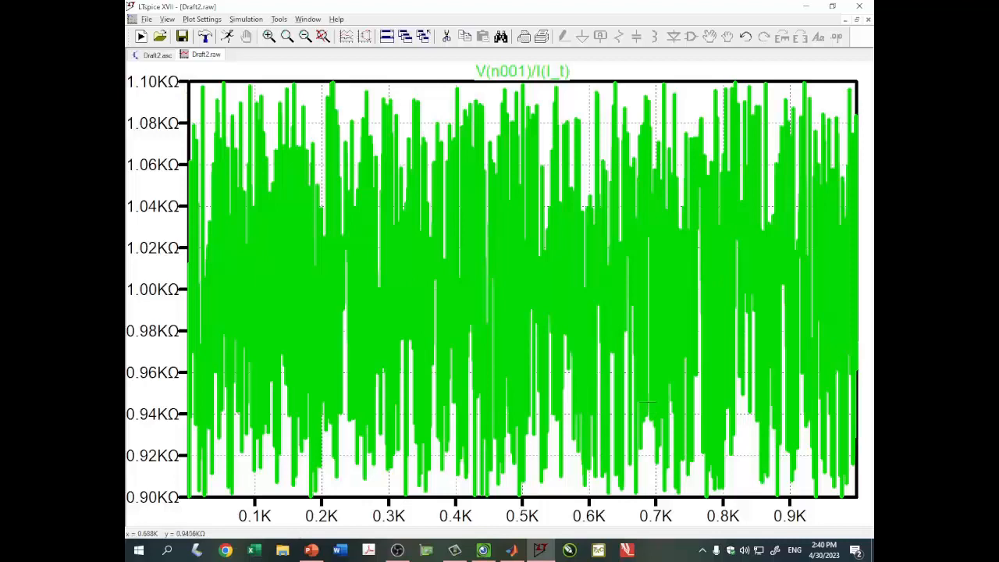
# - Check the handwritten resistance formula in the camera window, and compare the full-range resistance plot with the schematic
pyautogui.click(485, 551)
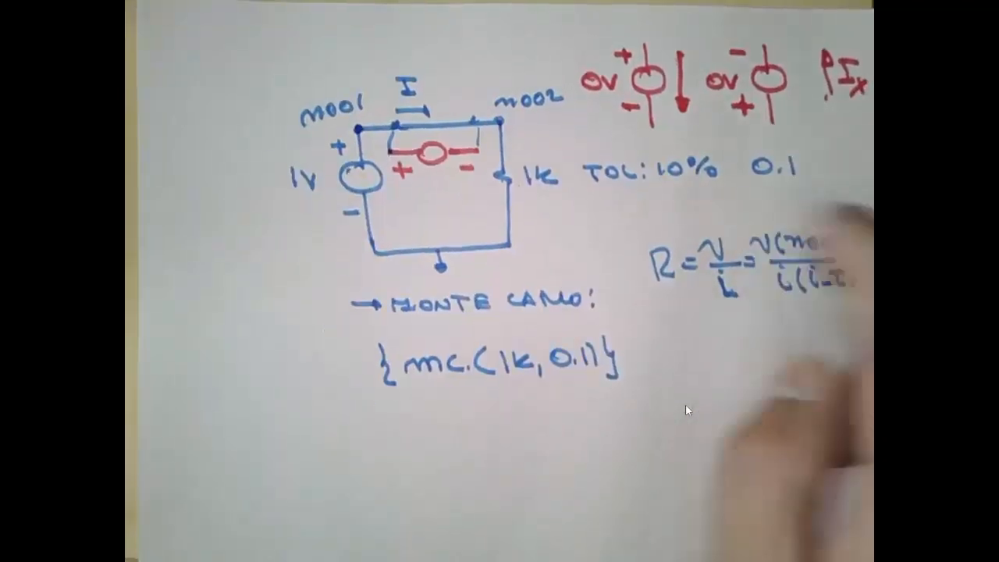
pyautogui.click(835, 12)
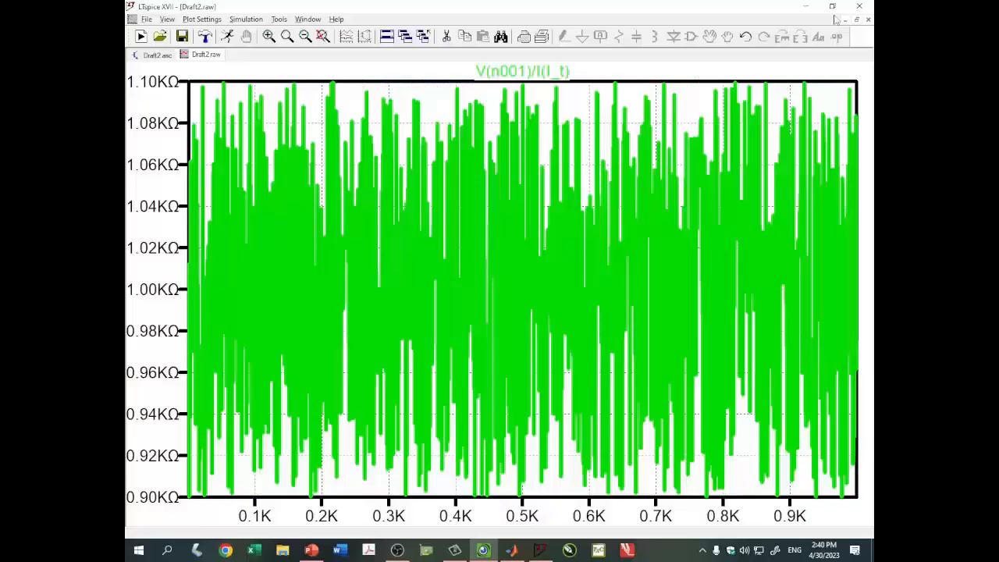
pyautogui.click(856, 20)
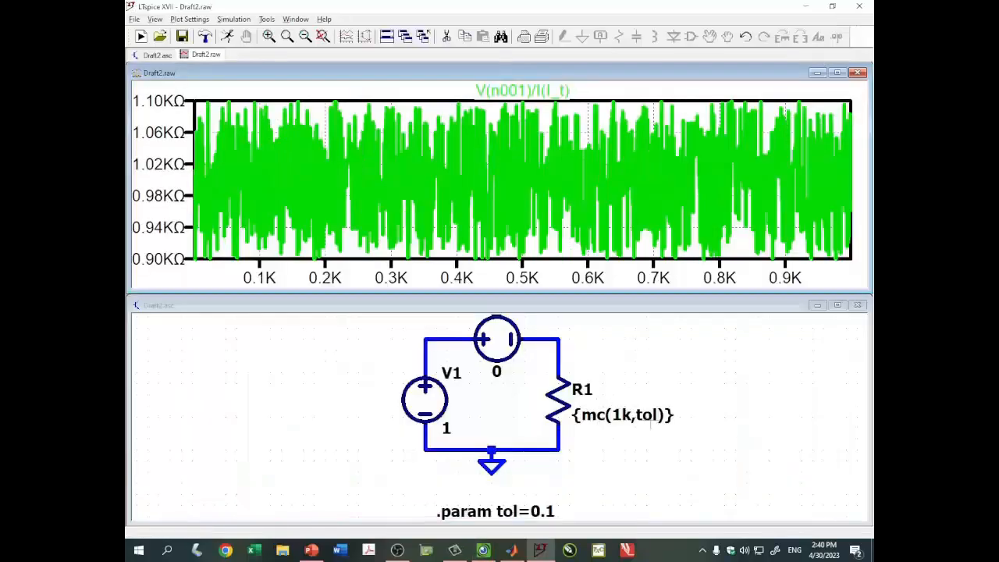
pyautogui.click(836, 73)
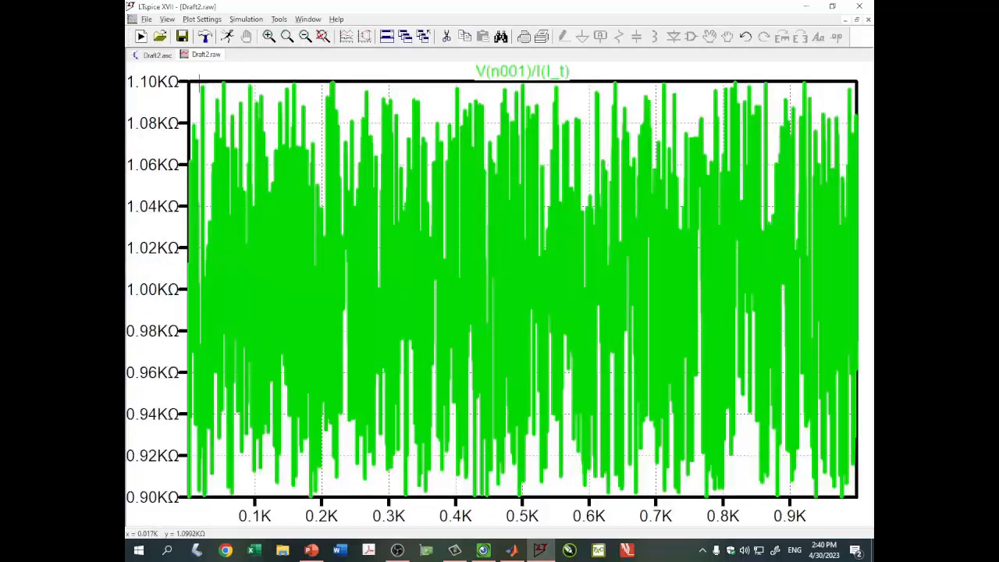
# - Zoom the plot into the first runs and set the horizontal axis to a tick of 1 and a right limit of 5
pyautogui.moveTo(201, 83); pyautogui.dragTo(162, 507)
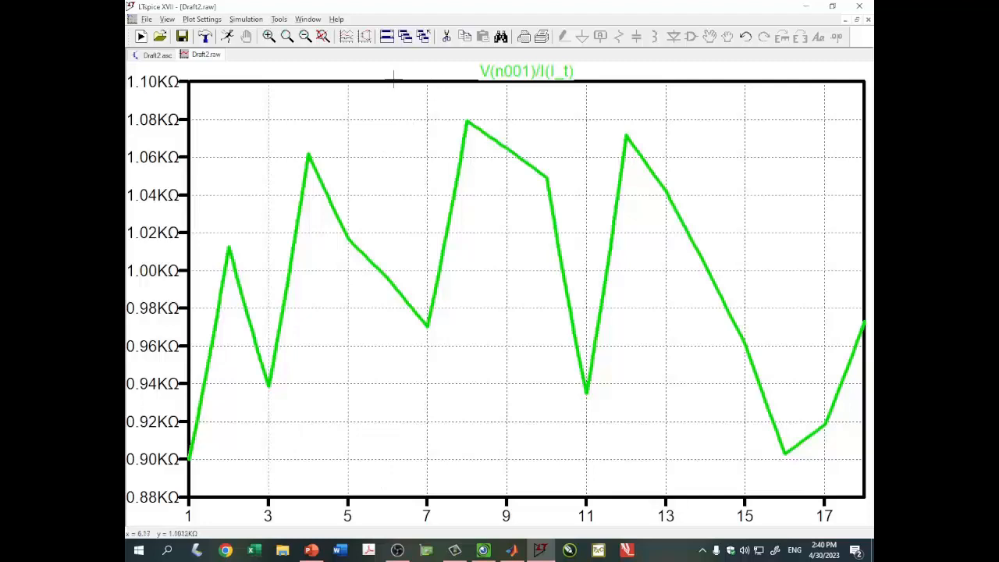
pyautogui.moveTo(448, 78); pyautogui.dragTo(189, 518)
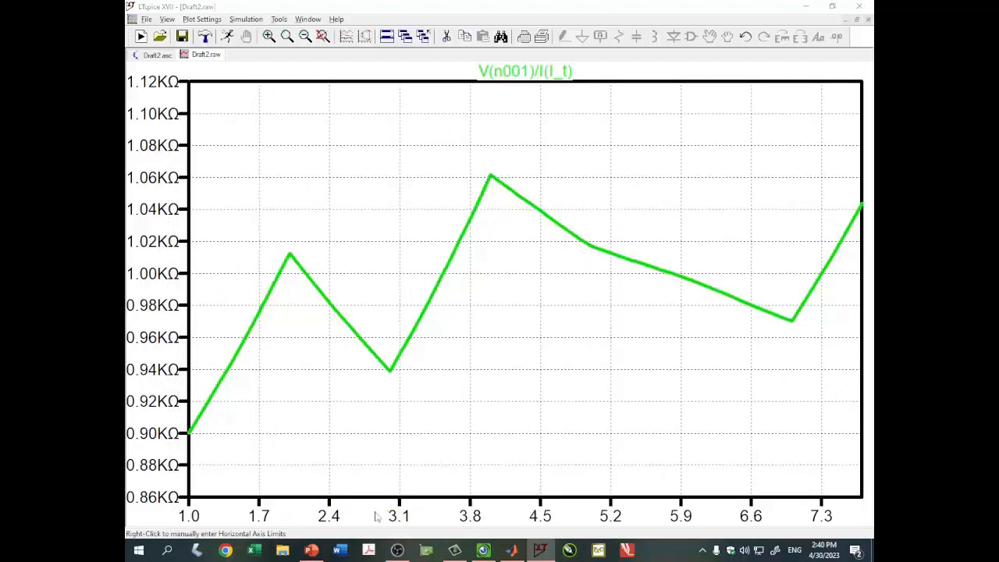
pyautogui.rightClick(377, 516)
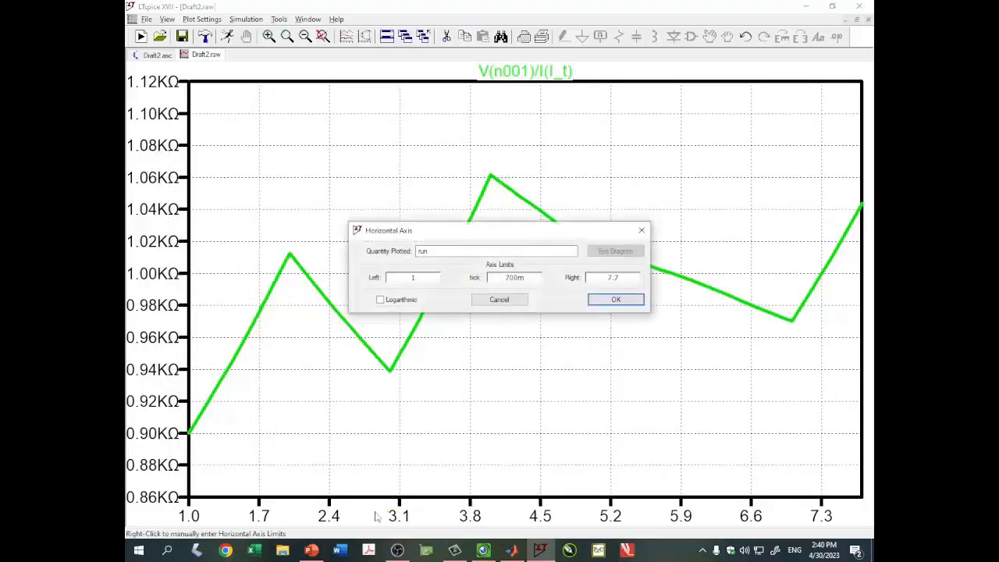
pyautogui.doubleClick(523, 278)
pyautogui.write('1')
pyautogui.doubleClick(594, 278)
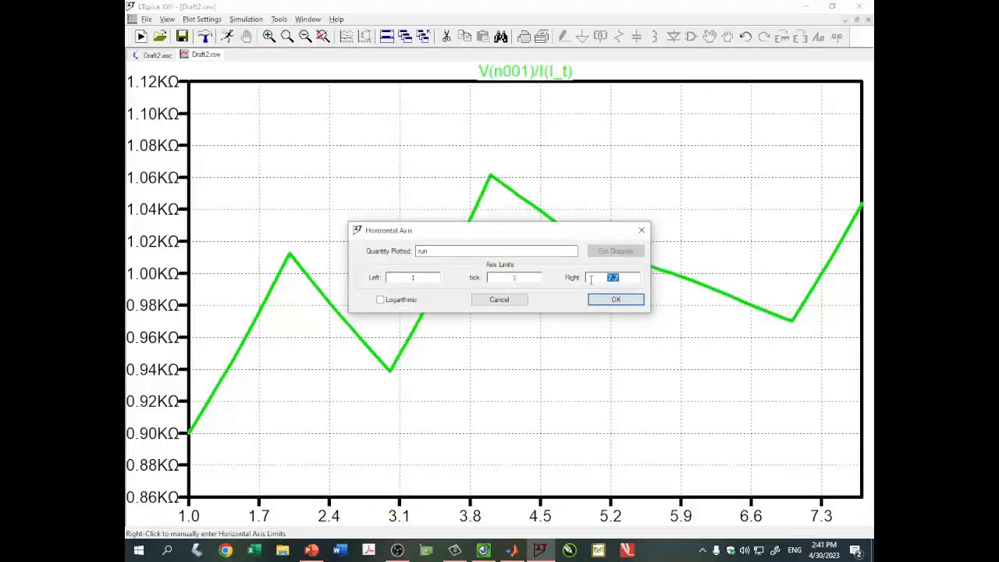
pyautogui.write('5')
pyautogui.press('Return')
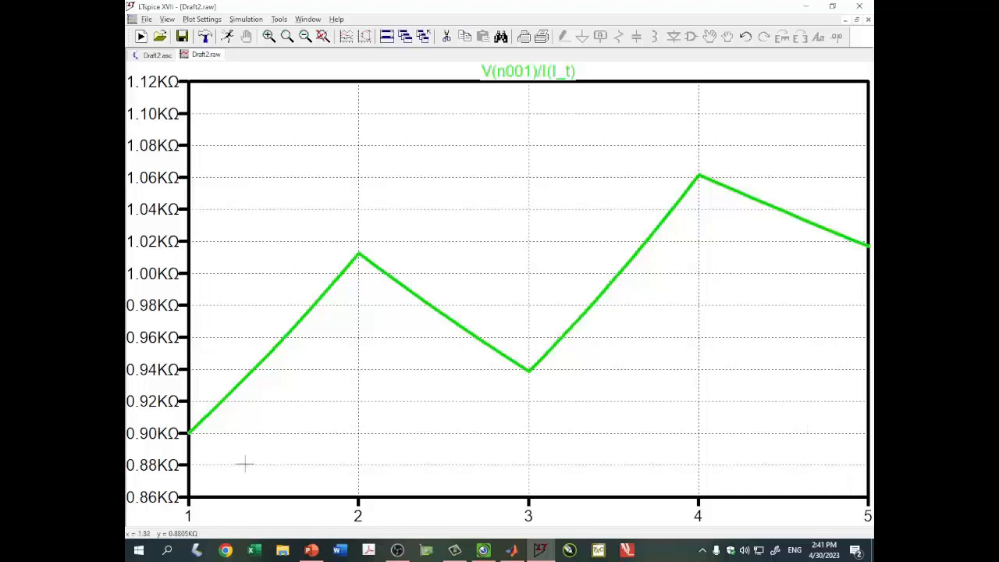
# - View the zoomed trace beside the schematic and restore the plot to its full range
pyautogui.click(857, 21)
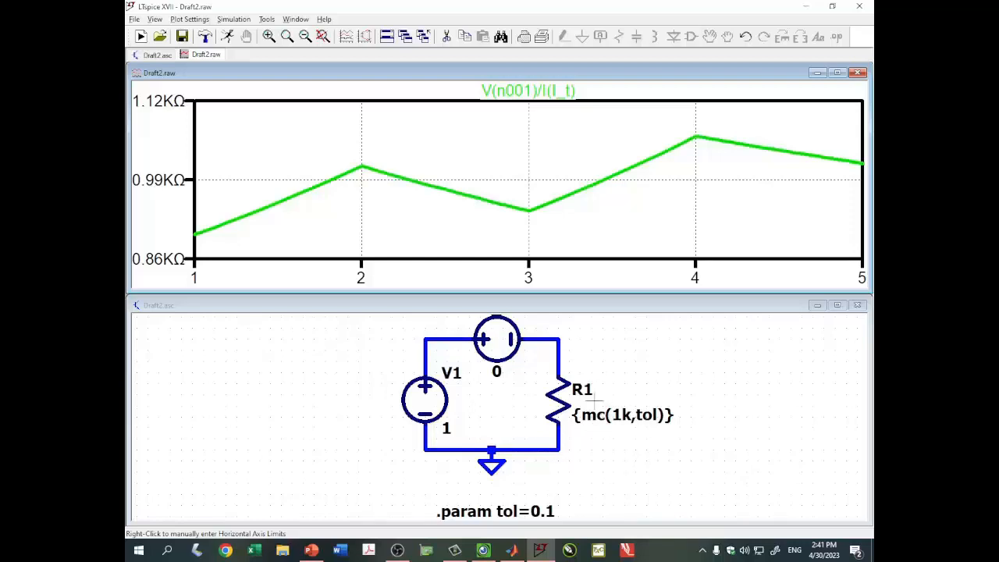
pyautogui.click(836, 72)
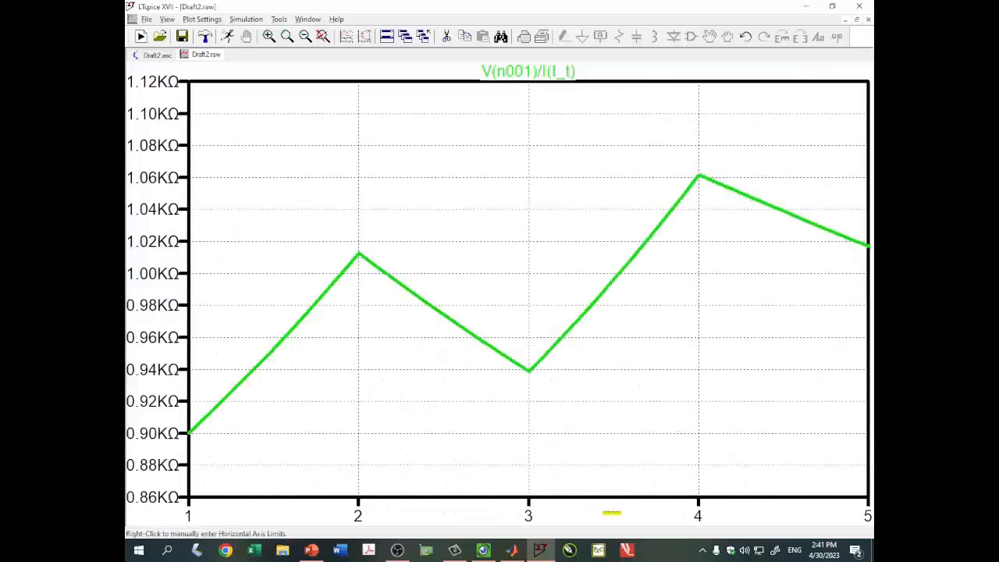
pyautogui.click(322, 36)
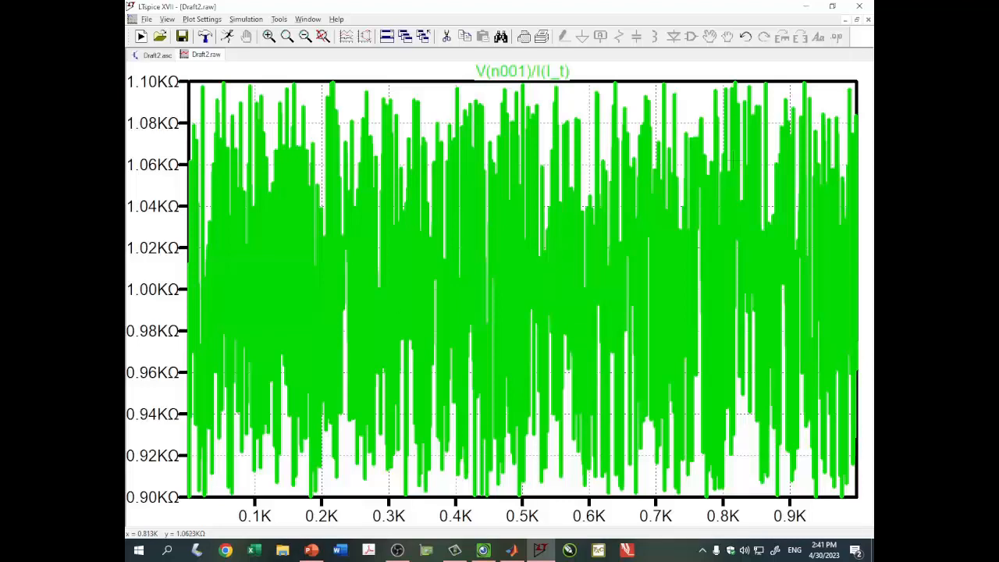
# - Close the waveform window, rerun the simulation, and bring the .op and .step directives on the schematic into view
pyautogui.click(857, 21)
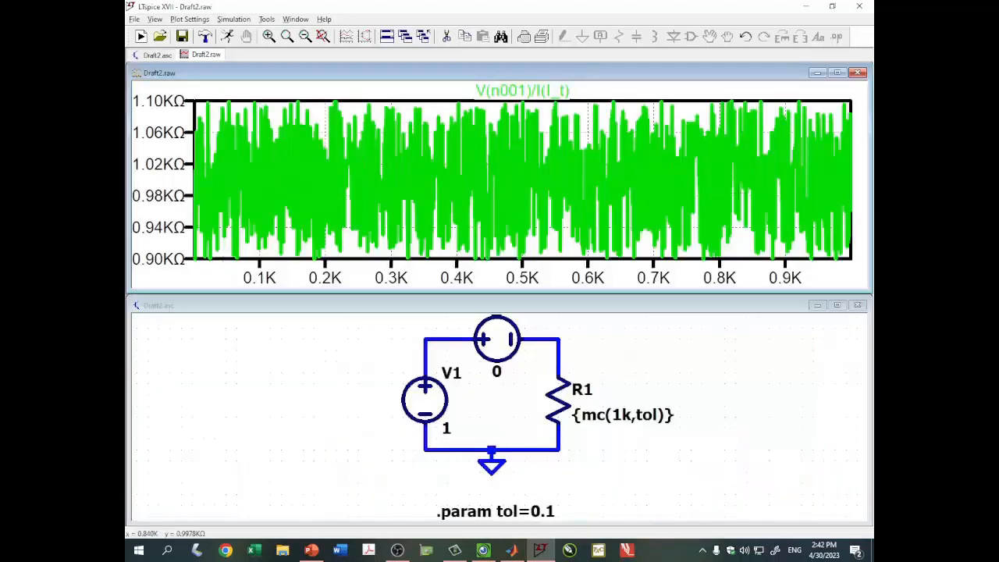
pyautogui.click(857, 74)
pyautogui.click(226, 36)
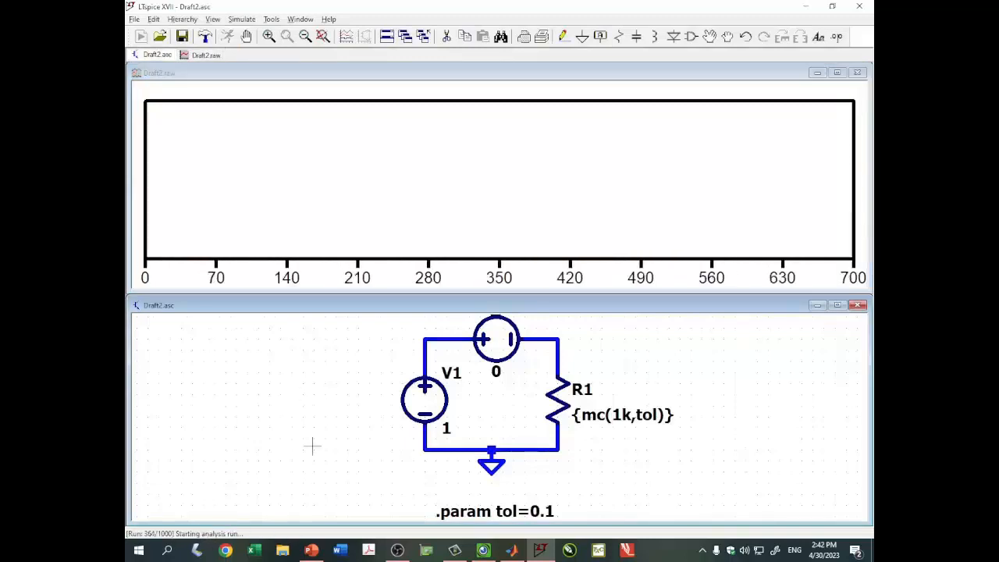
pyautogui.moveTo(591, 475); pyautogui.dragTo(562, 435)
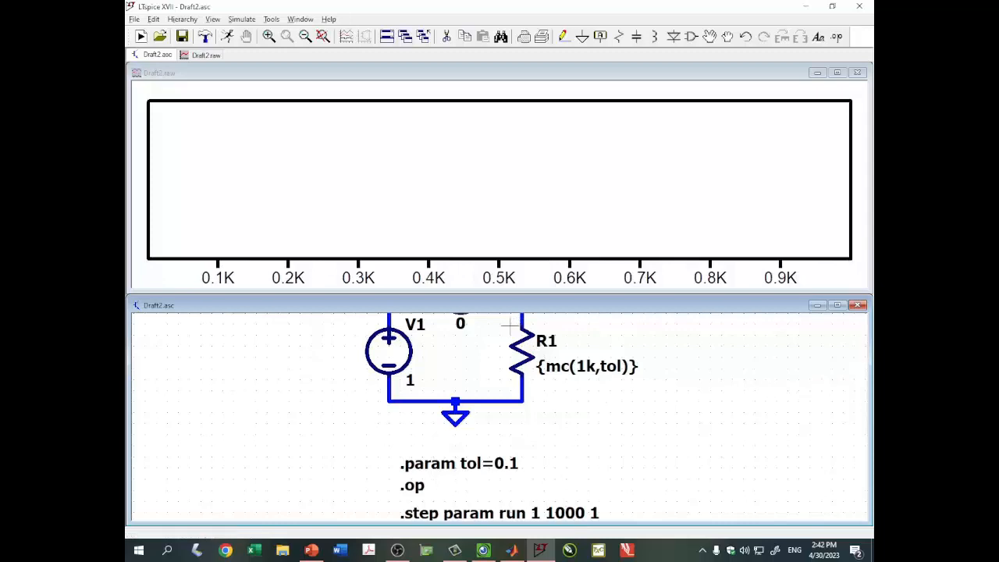
# - Add the trace V(n001)/I(I_t) to the empty plot of the rerun simulation
pyautogui.rightClick(390, 176)
pyautogui.click(423, 232)
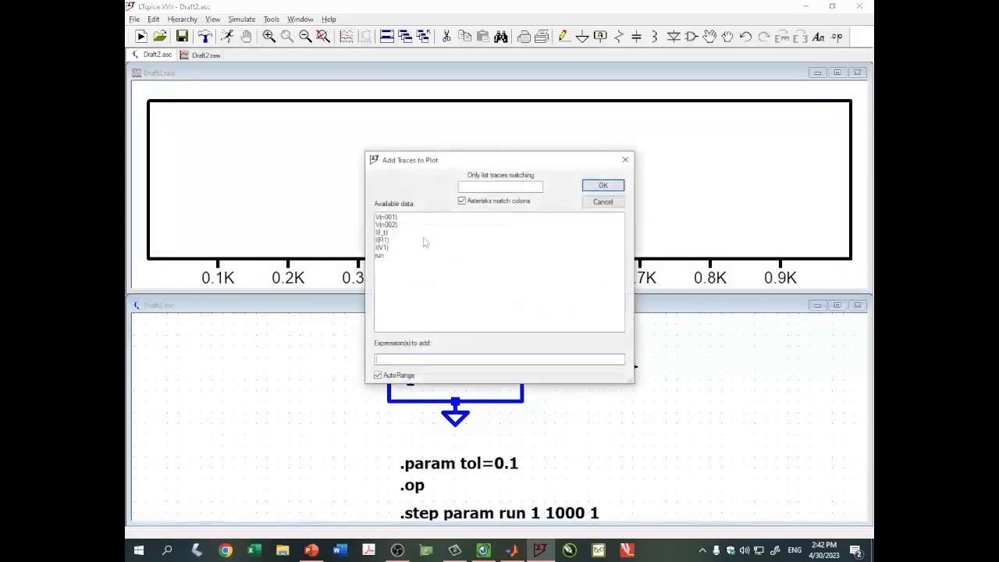
pyautogui.click(388, 217)
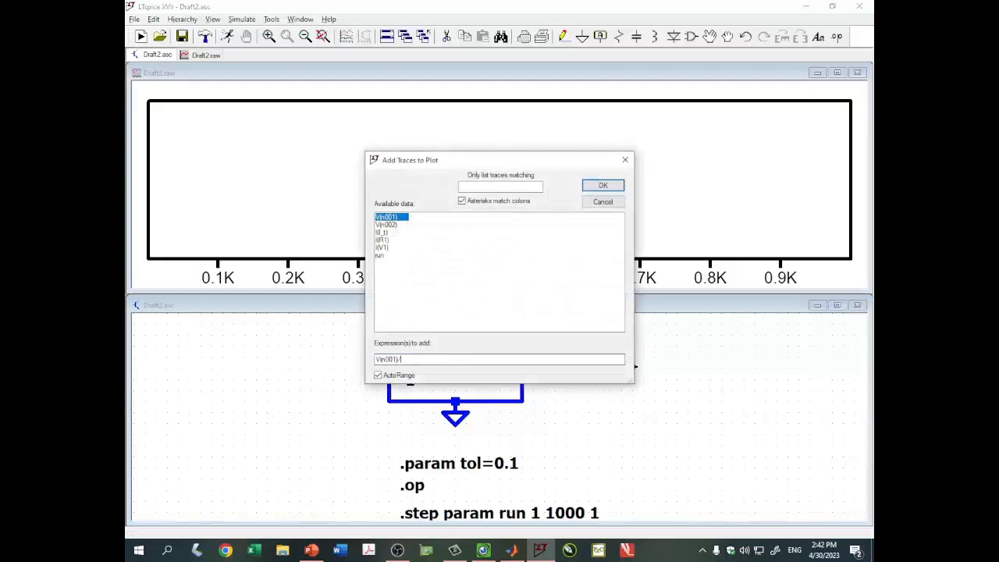
pyautogui.click(382, 232)
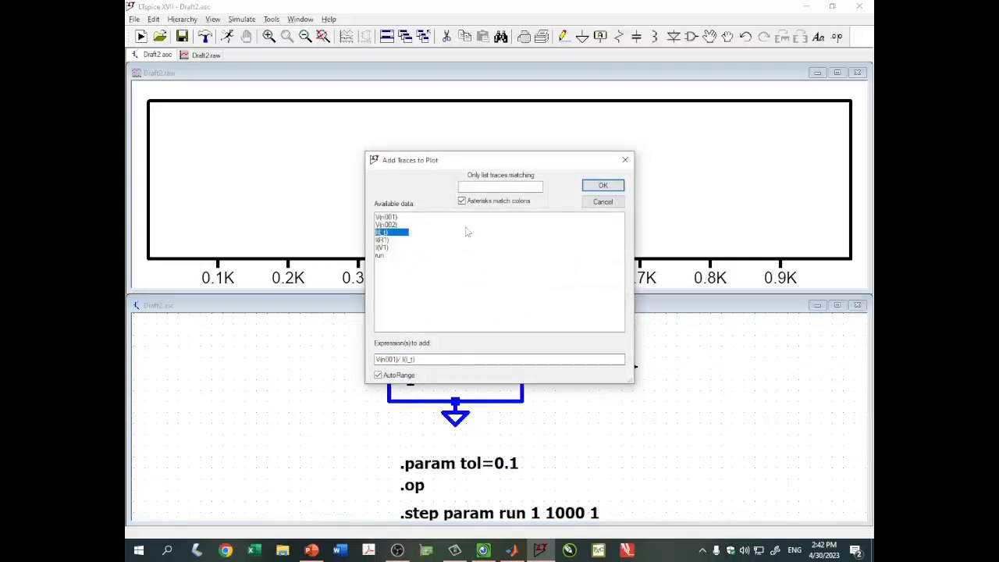
pyautogui.click(602, 185)
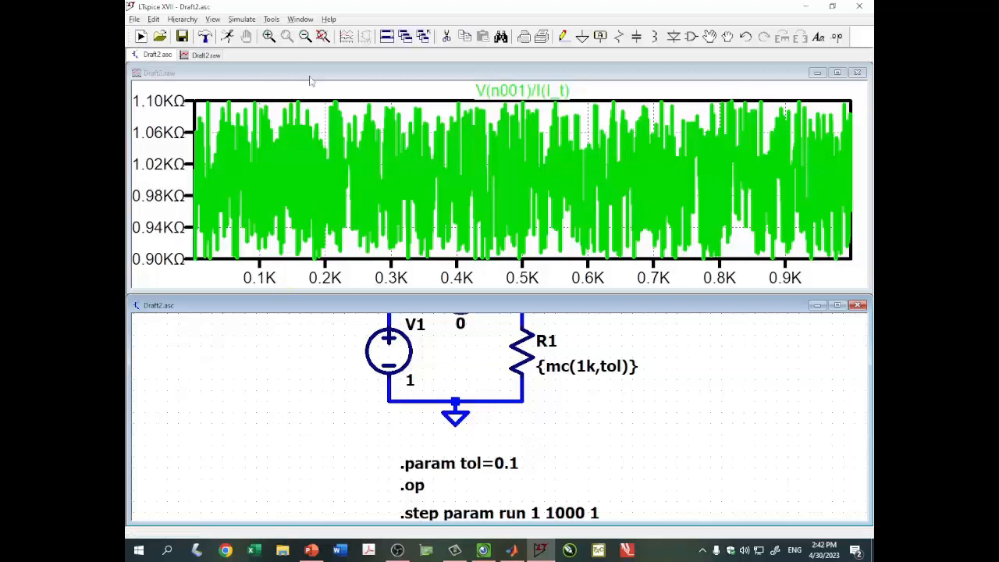
# - Maximize the plot and start a text export of V(n001)/I(I_t), with Draft2.txt on the Desktop as the destination
pyautogui.click(138, 19)
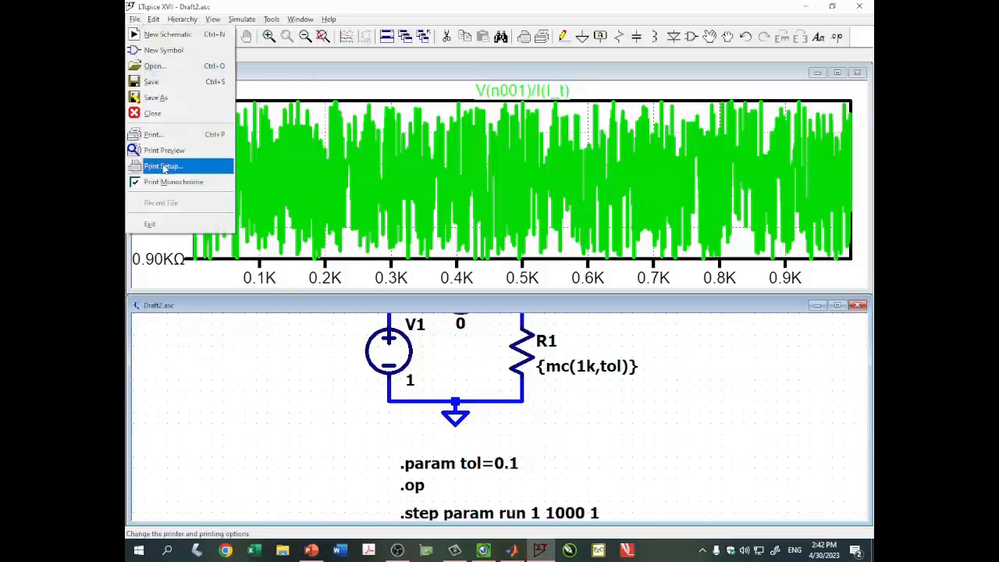
pyautogui.click(838, 73)
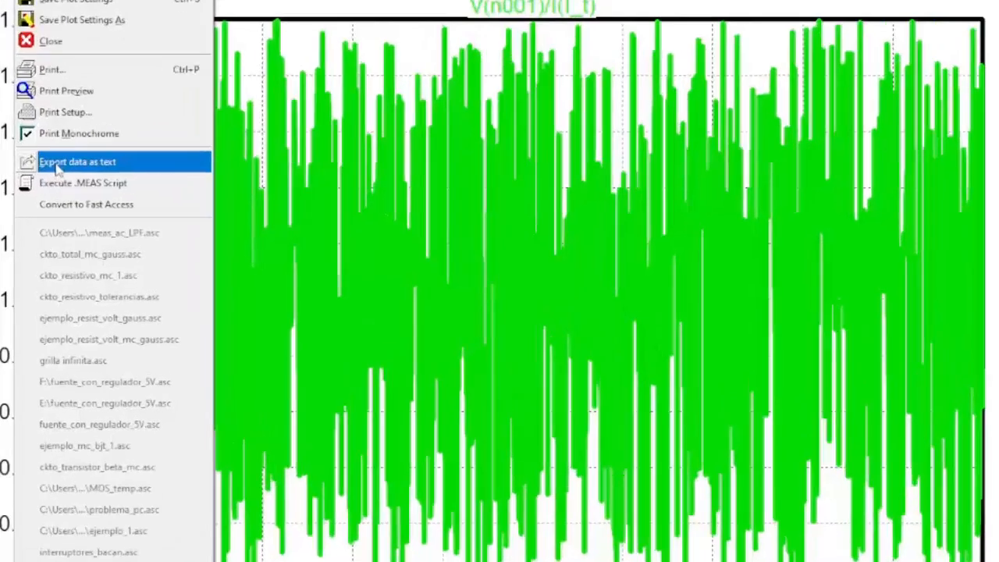
pyautogui.click(184, 187)
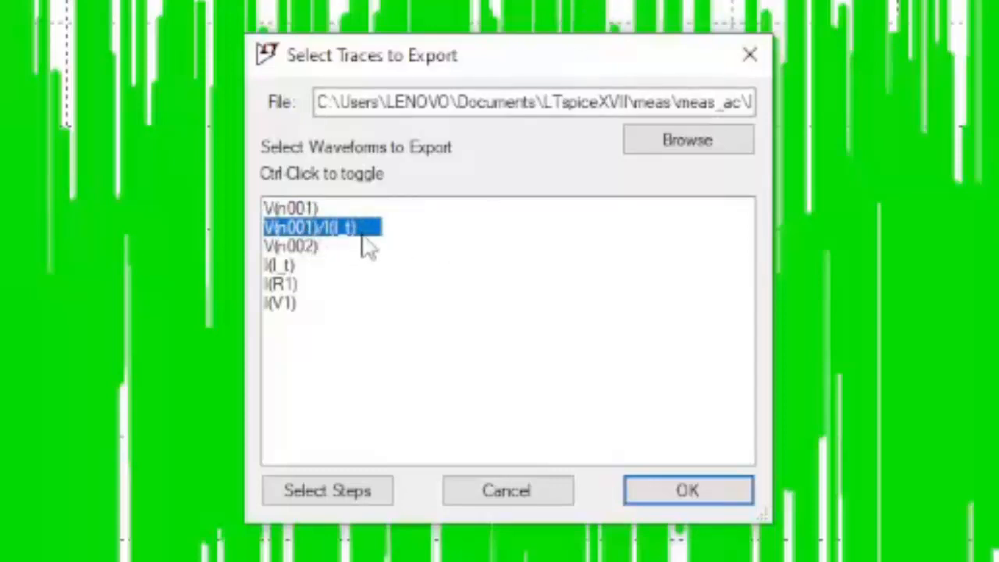
pyautogui.click(706, 151)
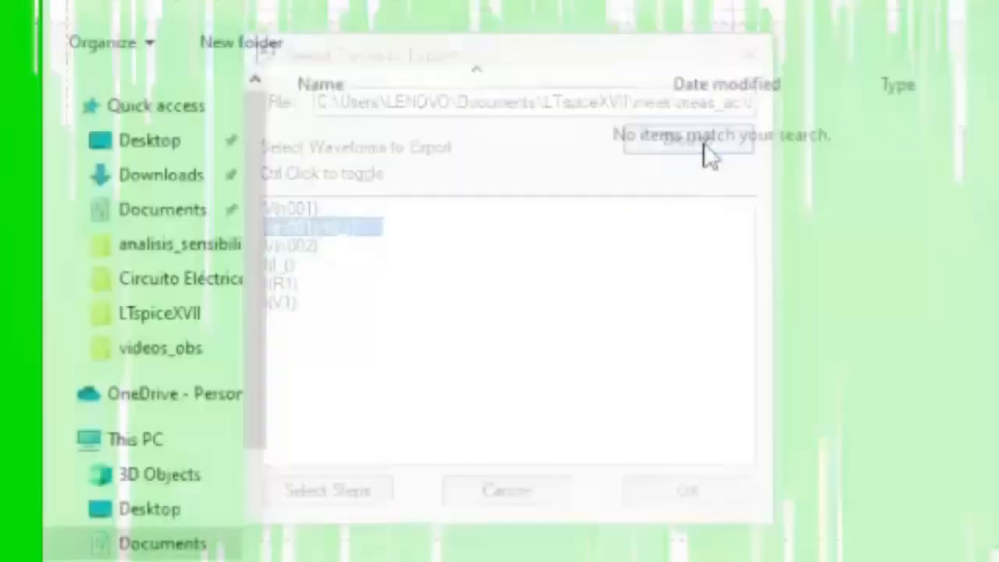
pyautogui.click(162, 146)
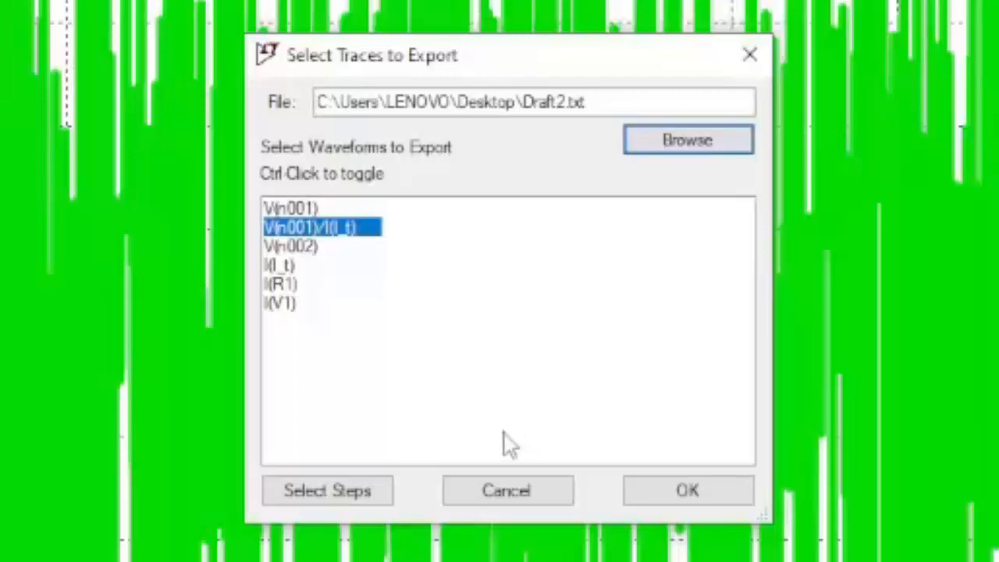
# - Try other single and multiple waveform selections for the export, and return to V(n001)/I(I_t) alone
pyautogui.click(309, 248)
pyautogui.press('Down')
pyautogui.press('Down')
pyautogui.press('Down')
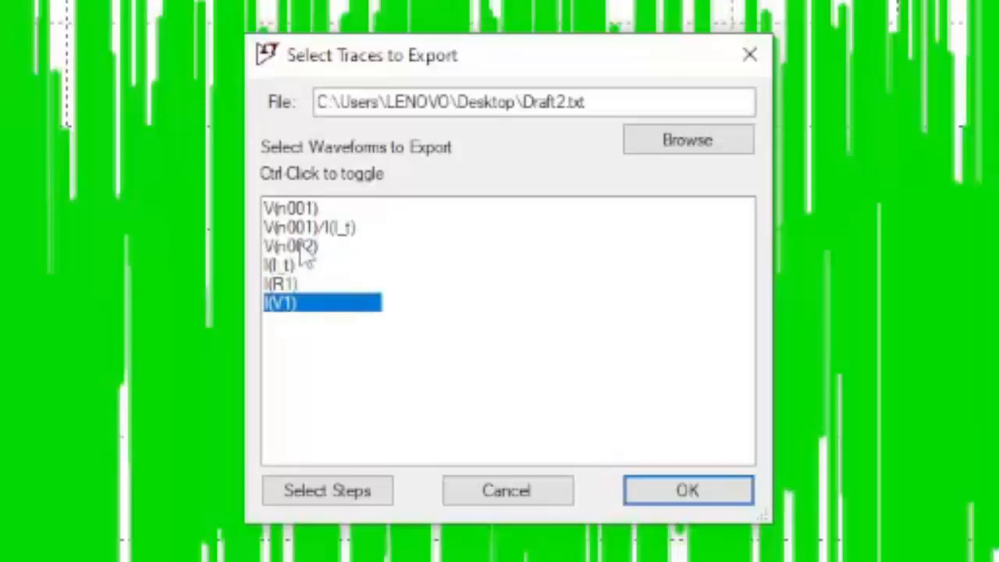
pyautogui.click(302, 229)
pyautogui.hotkey('shift', 'Down')
pyautogui.hotkey('shift', 'Down')
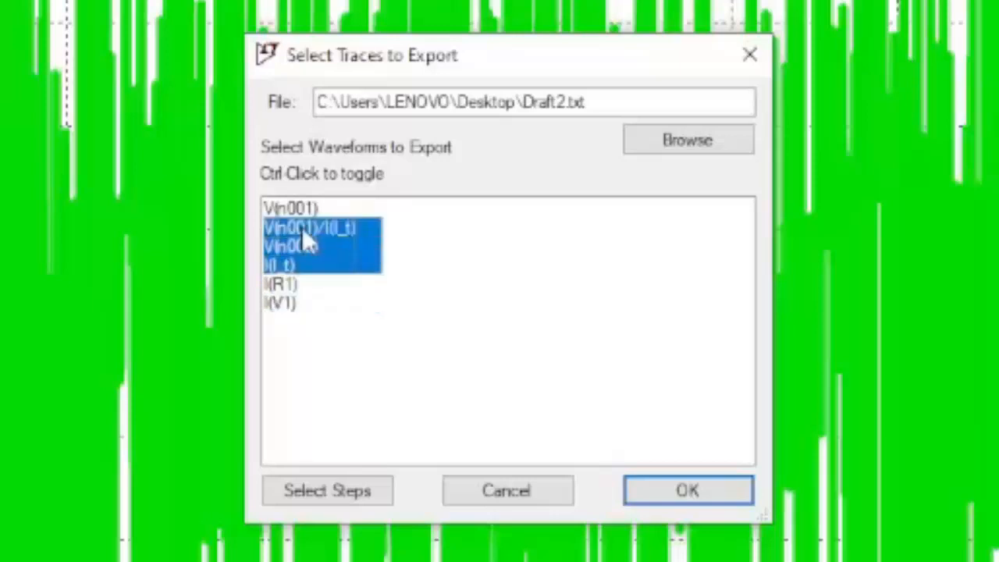
pyautogui.hotkey('shift', 'Up')
pyautogui.hotkey('shift', 'Up')
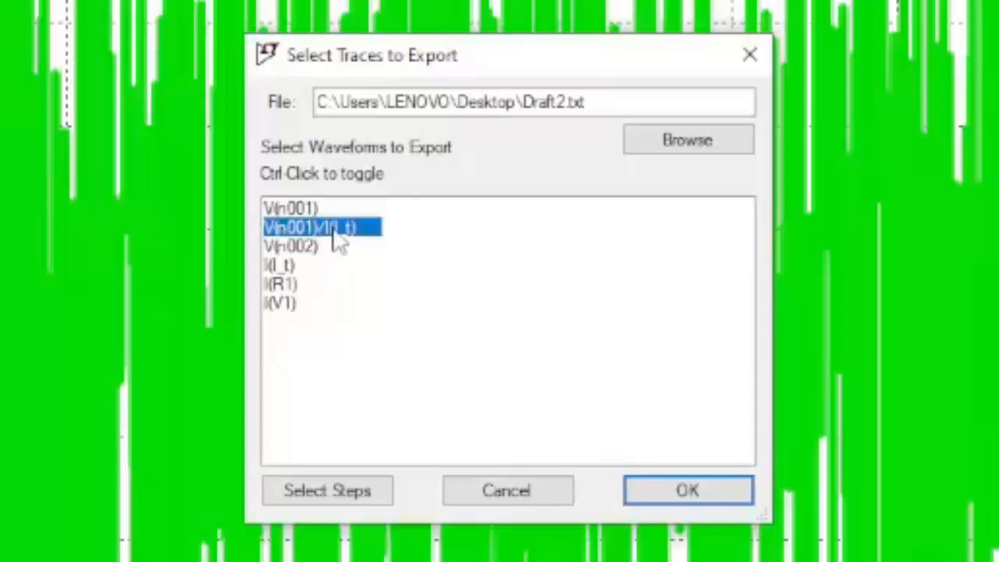
# - Confirm the export and open the resulting Draft2.txt from the desktop
pyautogui.click(688, 492)
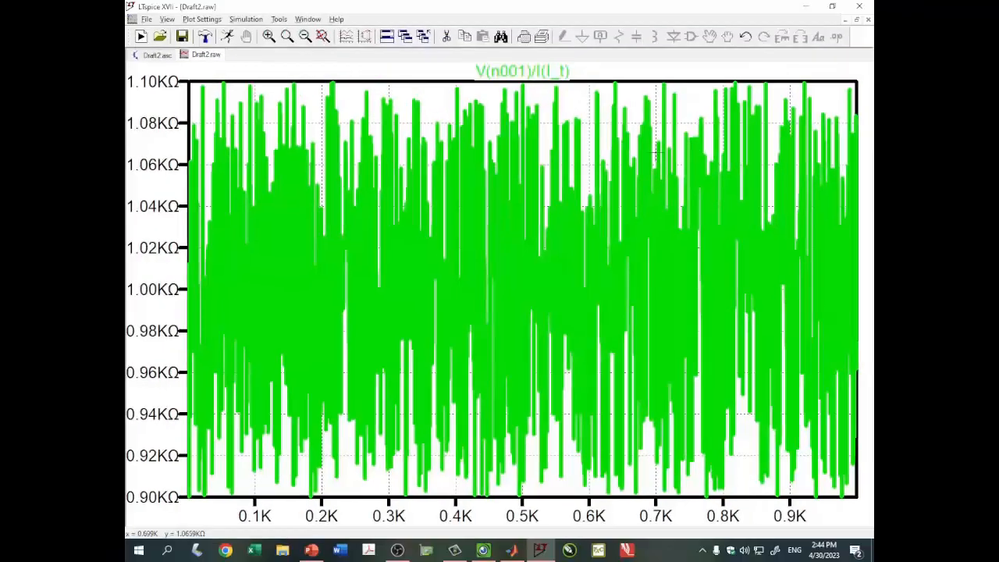
pyautogui.click(809, 9)
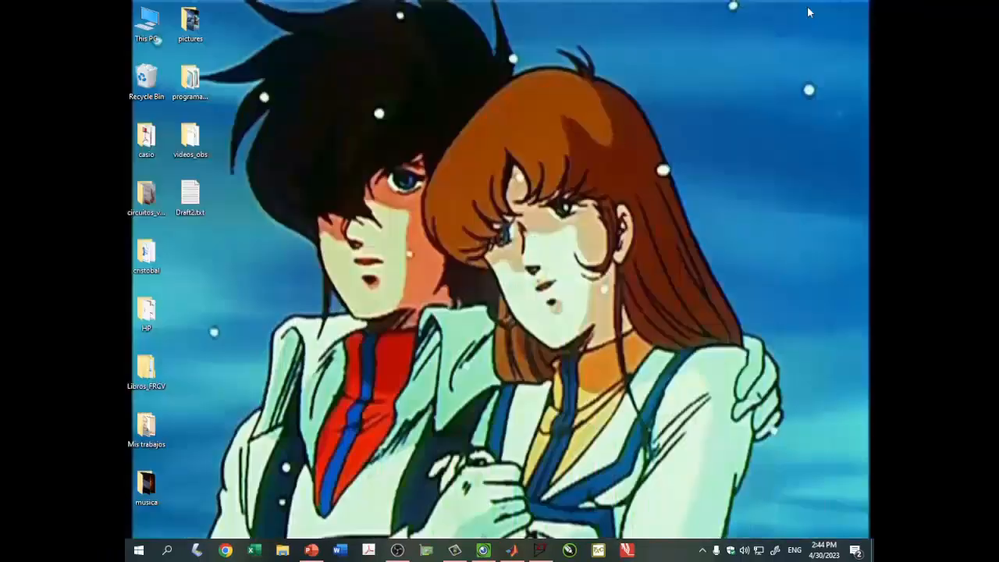
pyautogui.doubleClick(191, 199)
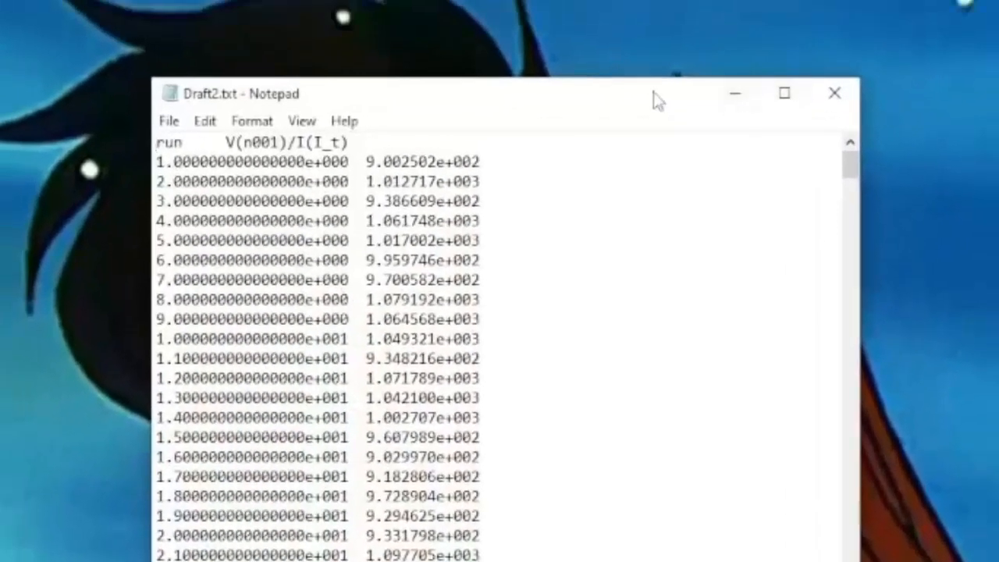
# - Examine the run and V(n001)/I(I_t) columns of the exported Draft2.txt
pyautogui.moveTo(647, 76); pyautogui.dragTo(647, 30)
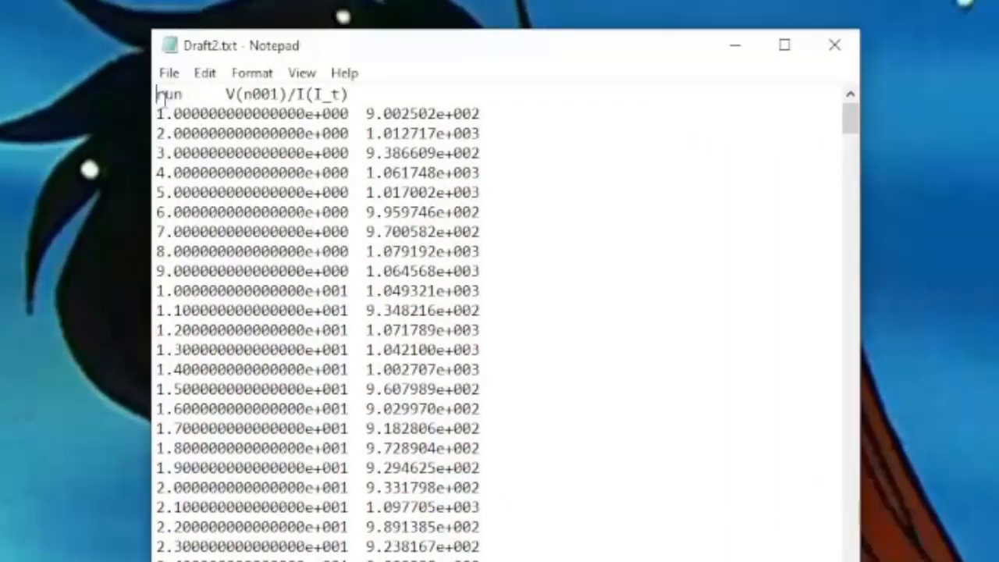
pyautogui.moveTo(187, 94); pyautogui.dragTo(155, 93)
pyautogui.moveTo(226, 94); pyautogui.dragTo(343, 113)
pyautogui.click(299, 94)
pyautogui.click(185, 94)
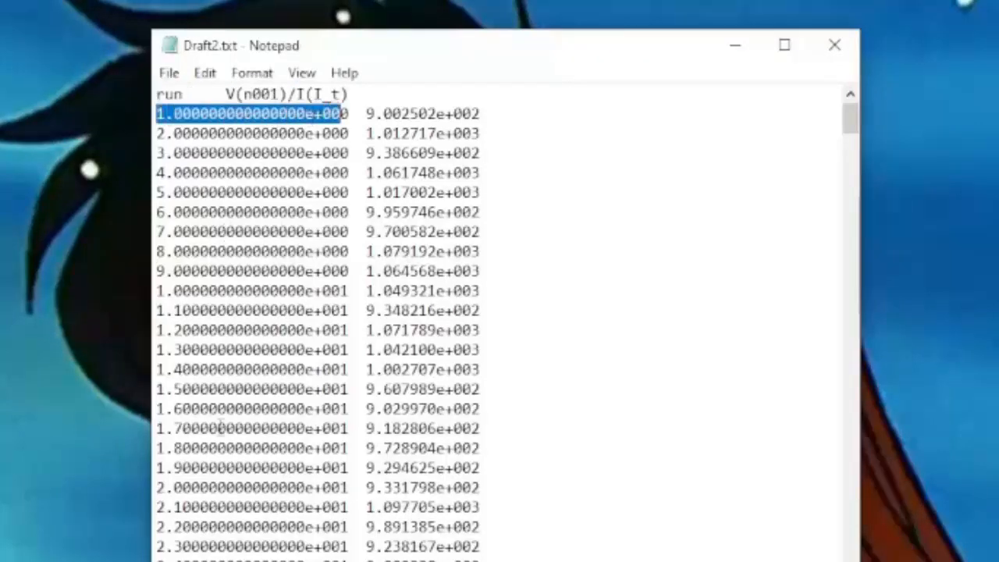
pyautogui.click(283, 115)
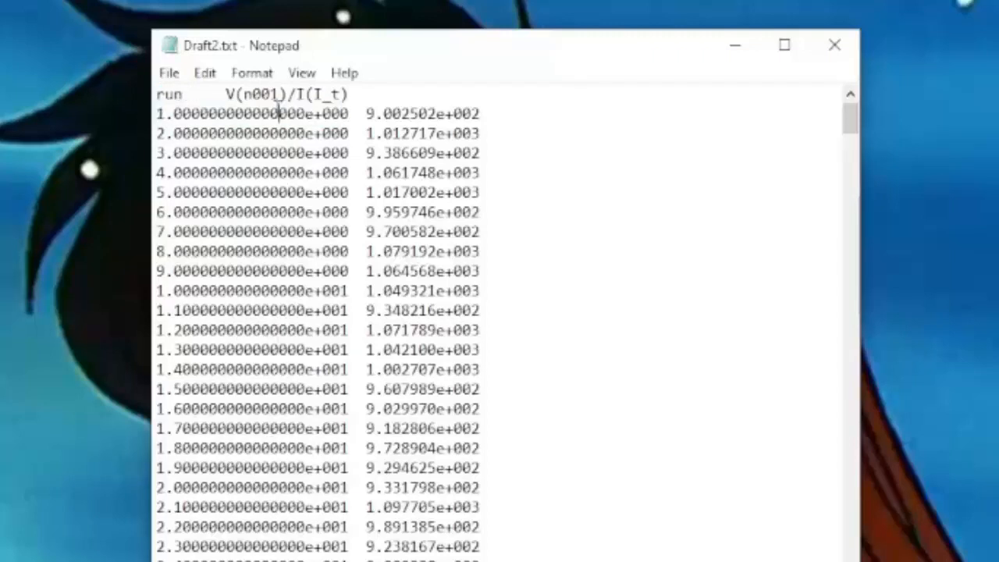
pyautogui.moveTo(231, 91); pyautogui.dragTo(348, 92)
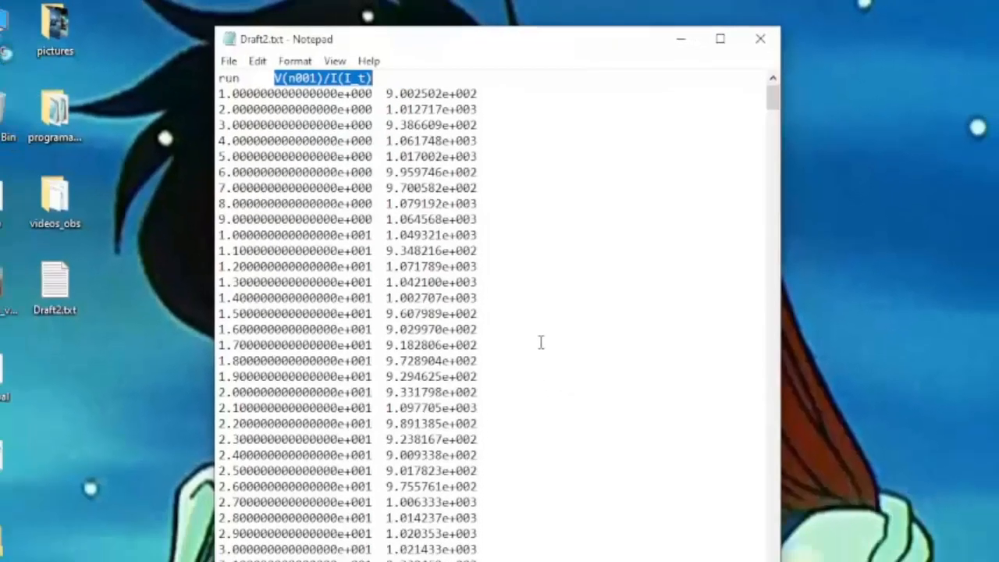
# - Copy the entire contents of Draft2.txt and paste them into a new script in MATLAB
pyautogui.hotkey('ctrl', 'a')
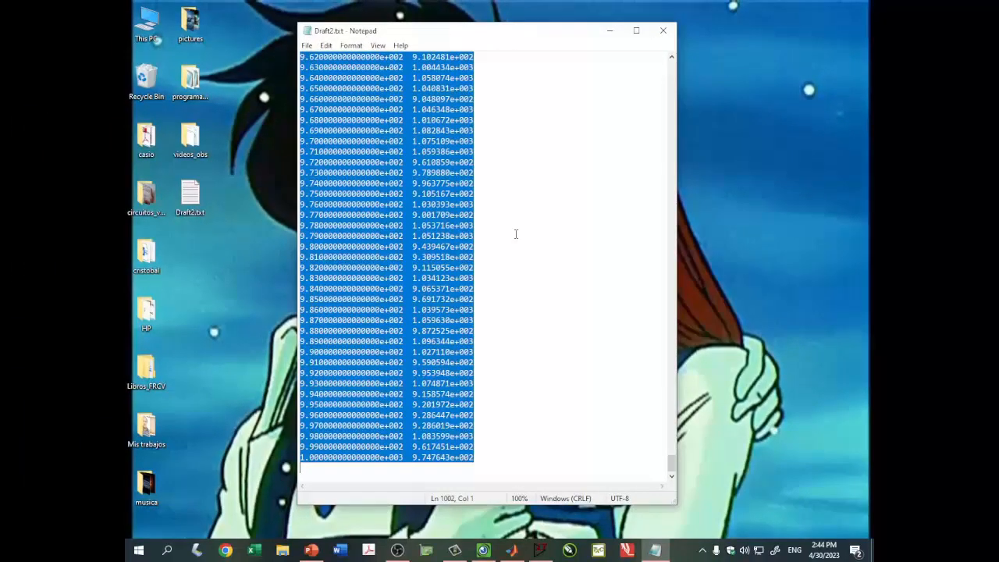
pyautogui.click(609, 31)
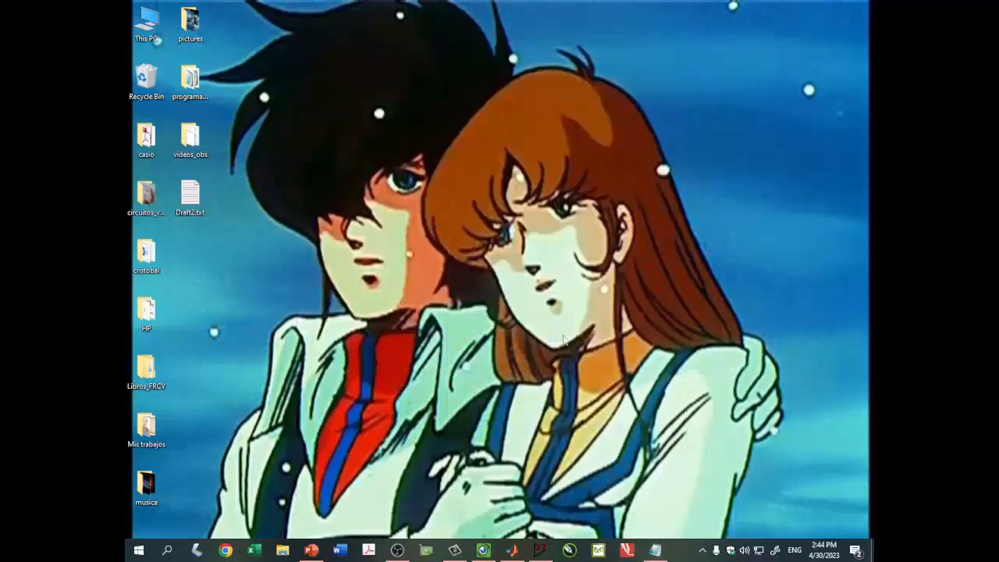
pyautogui.click(511, 549)
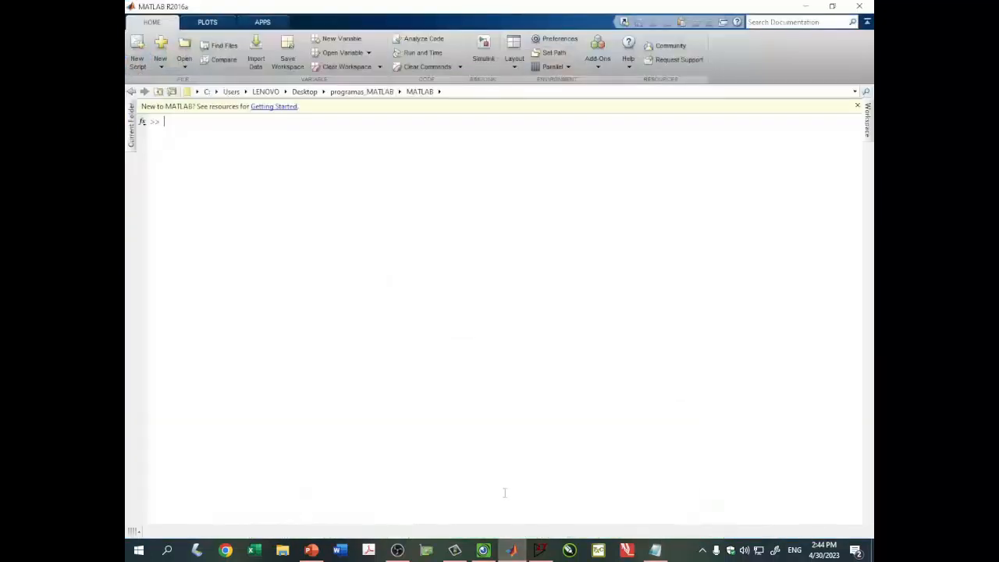
pyautogui.click(136, 55)
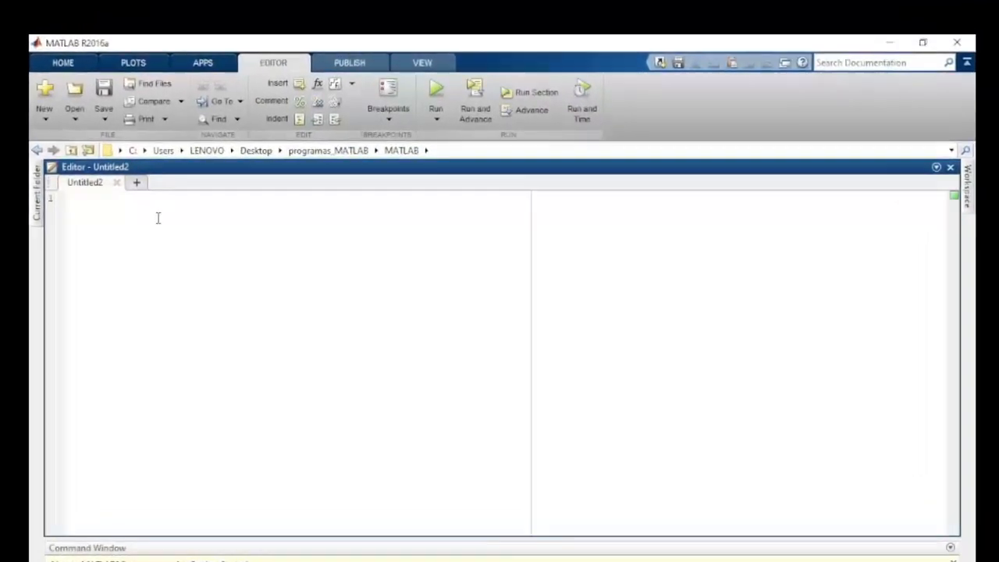
pyautogui.hotkey('ctrl', 'v')
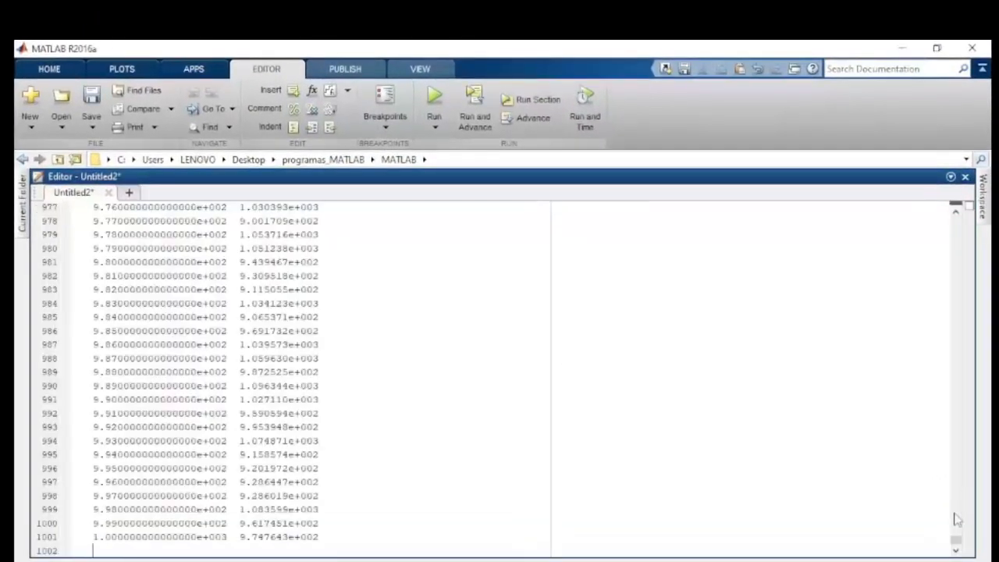
# - Review the pasted columns and delete the header line "run V(n001)/I(I_t)" together with its empty row
pyautogui.moveTo(956, 538); pyautogui.dragTo(960, 217)
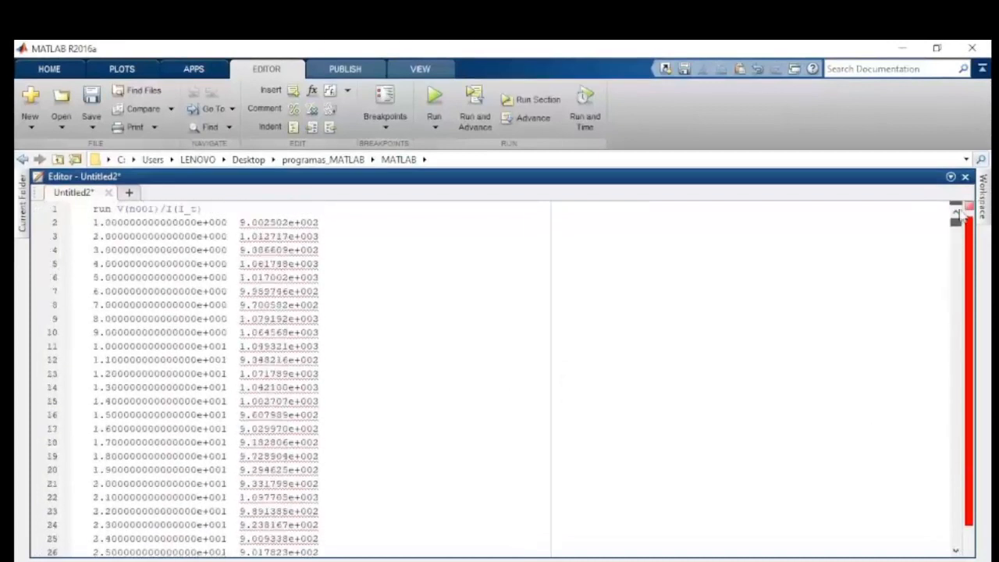
pyautogui.doubleClick(112, 210)
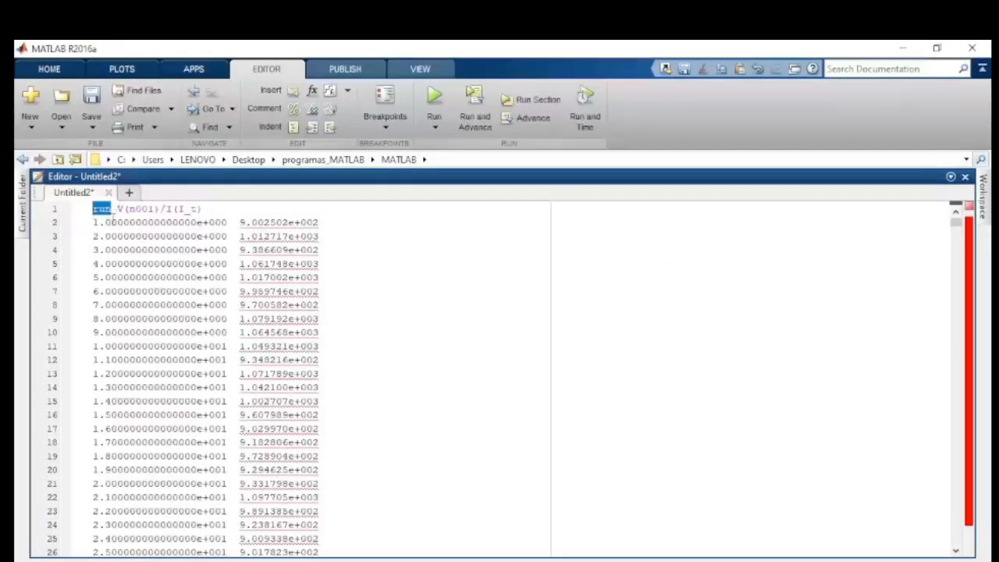
pyautogui.moveTo(95, 224); pyautogui.dragTo(220, 224)
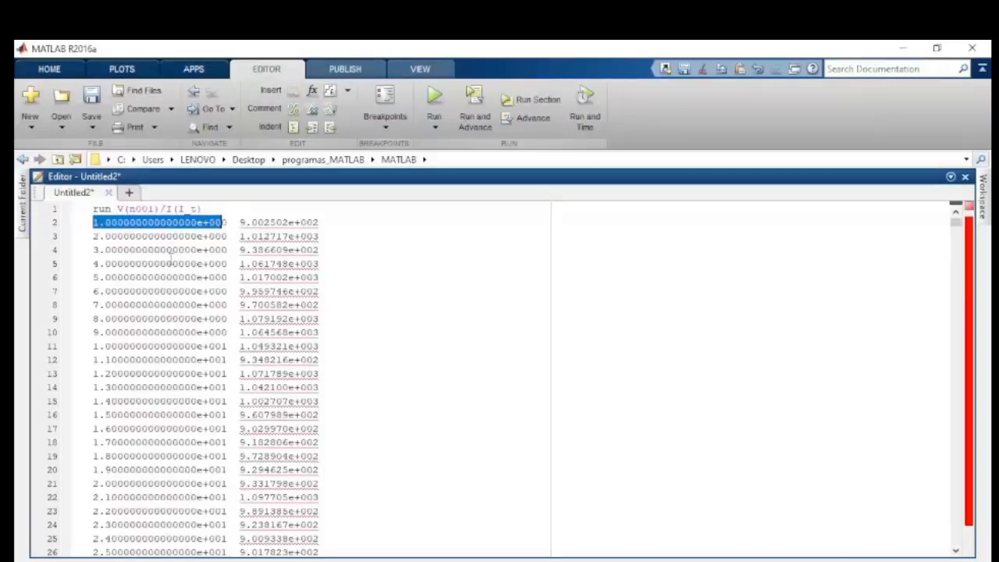
pyautogui.click(244, 222)
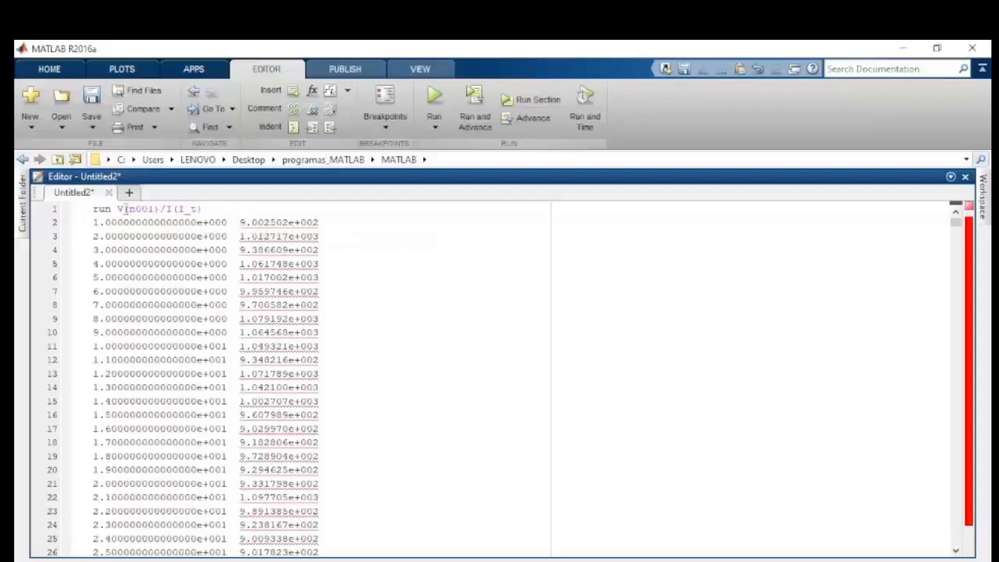
pyautogui.moveTo(120, 208); pyautogui.dragTo(203, 208)
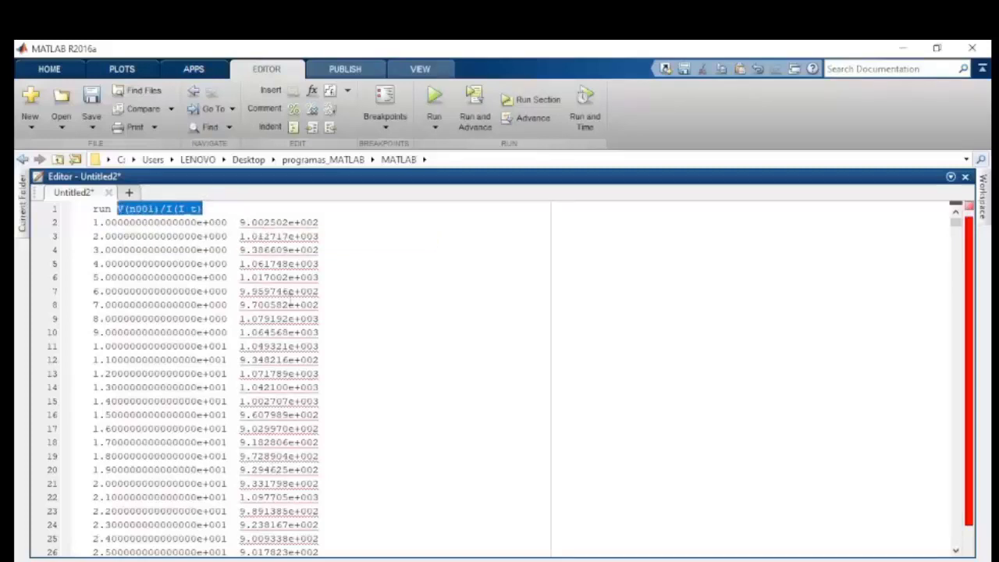
pyautogui.click(217, 209)
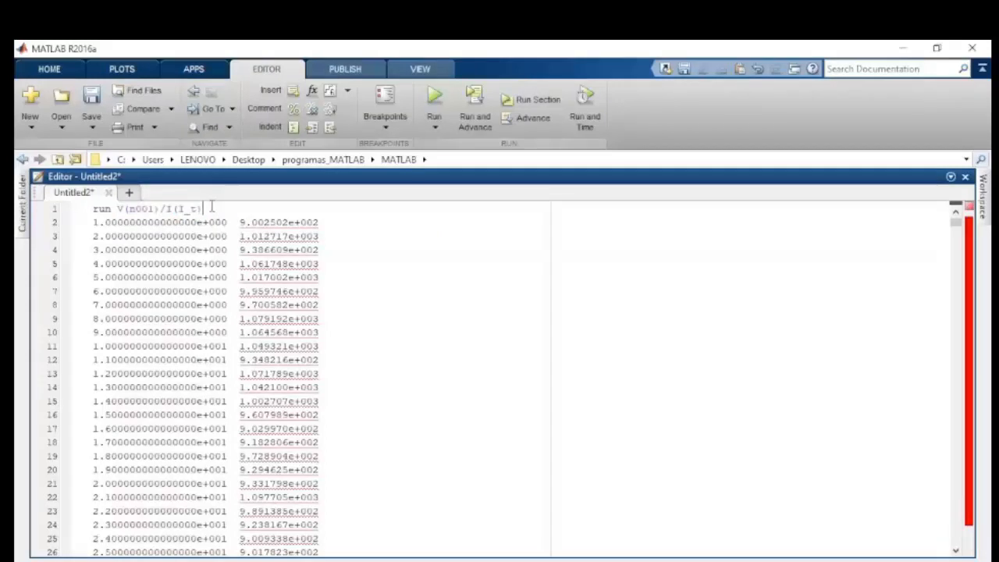
pyautogui.moveTo(215, 208); pyautogui.dragTo(92, 209)
pyautogui.press('BackSpace')
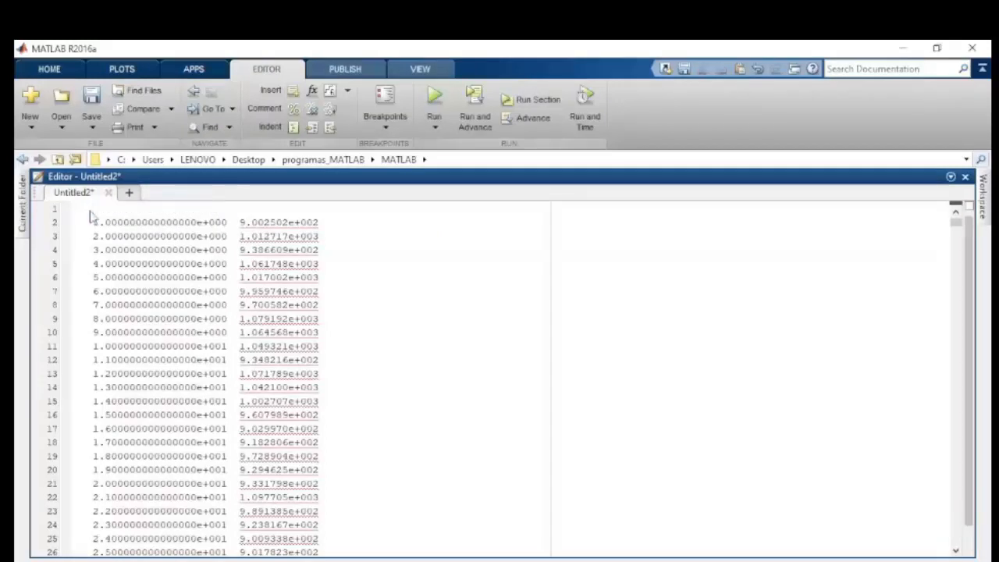
pyautogui.press('Delete')
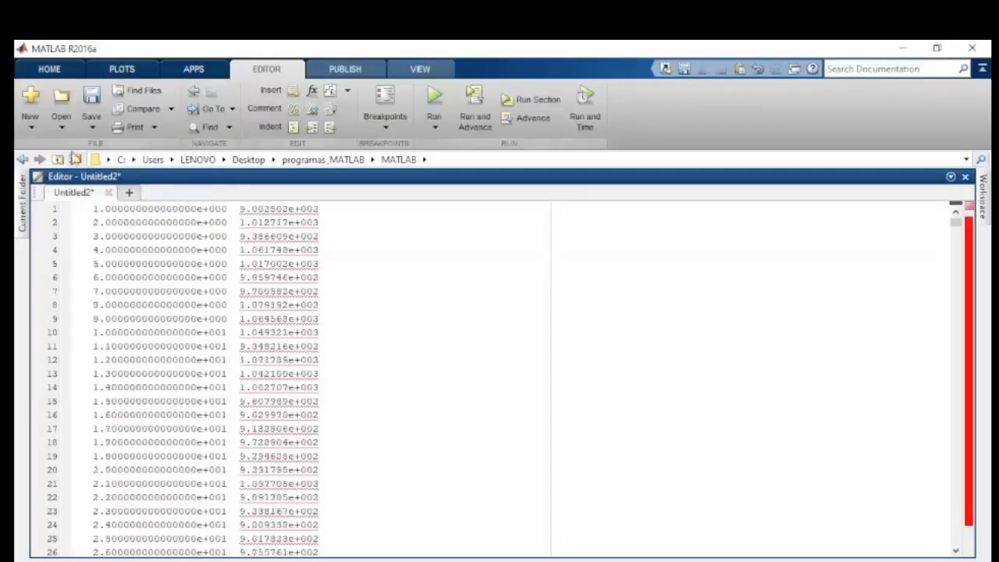
# - Save the data script as mc_r, a MATLAB code file, in the MC_LSPICE folder
pyautogui.click(91, 125)
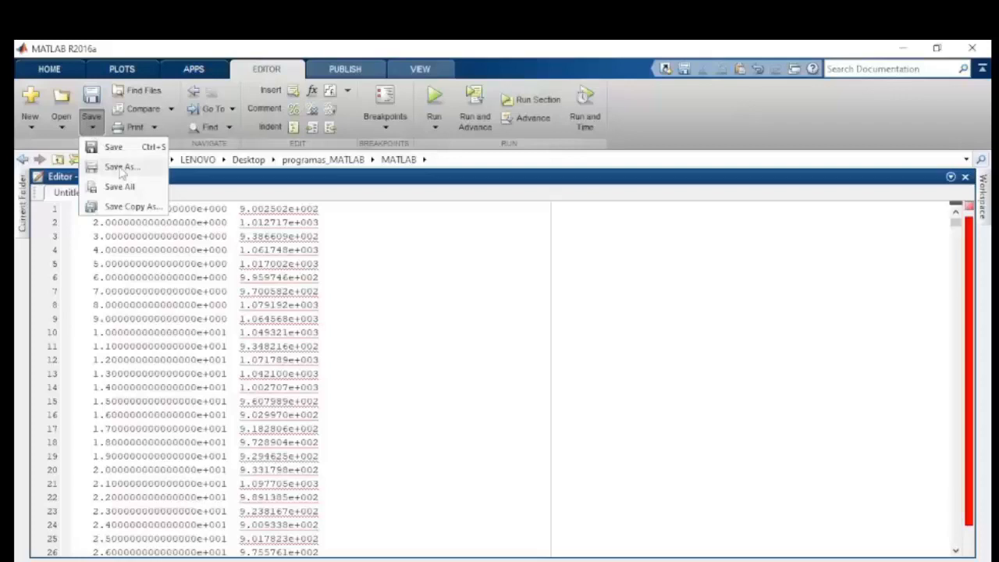
pyautogui.click(121, 167)
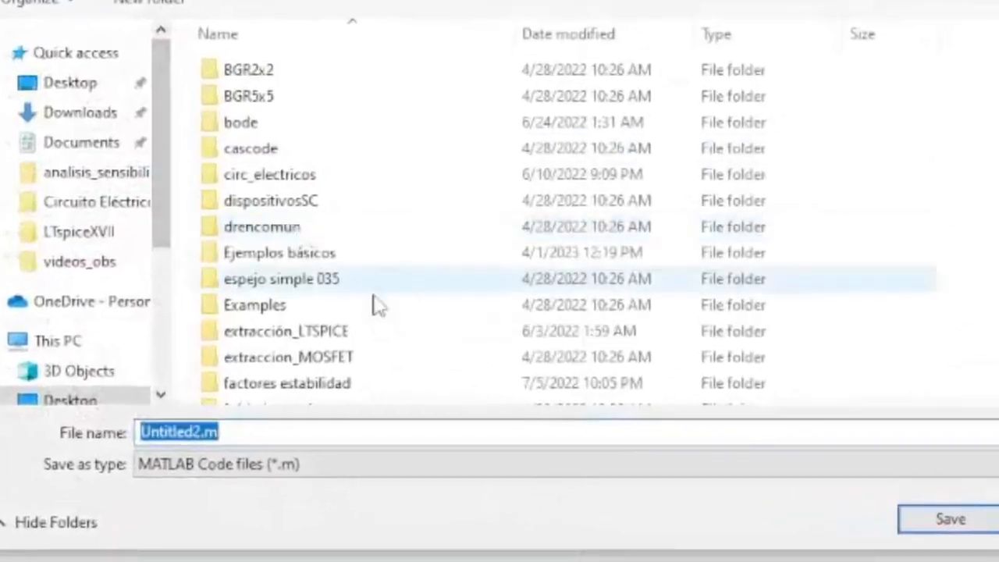
pyautogui.scroll(-2, 372, 334)
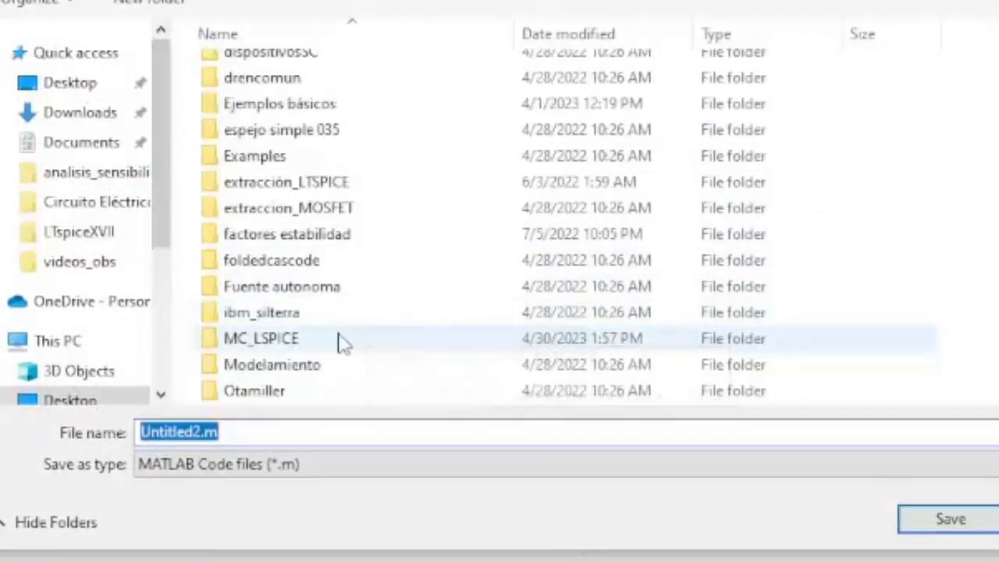
pyautogui.doubleClick(339, 335)
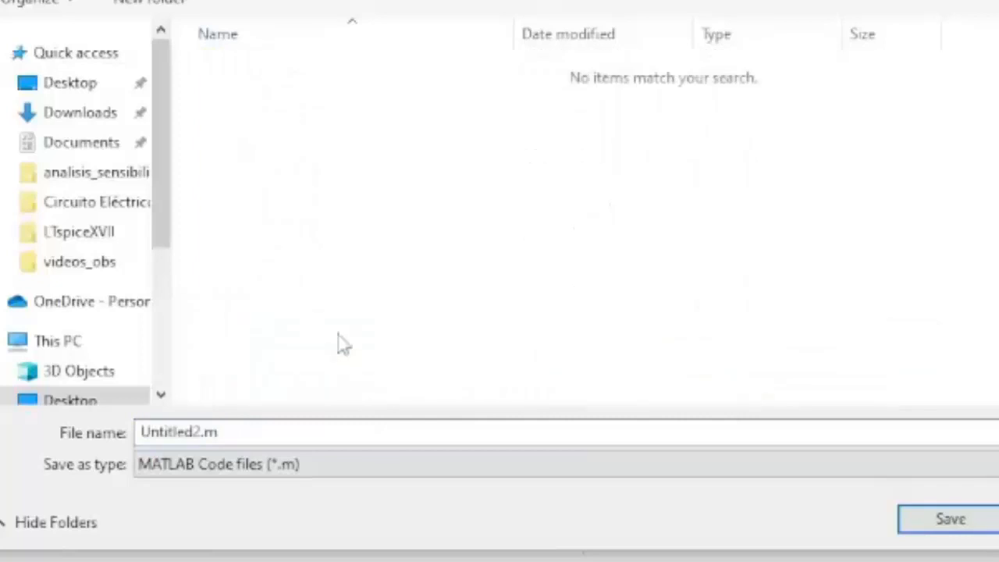
pyautogui.click(224, 430)
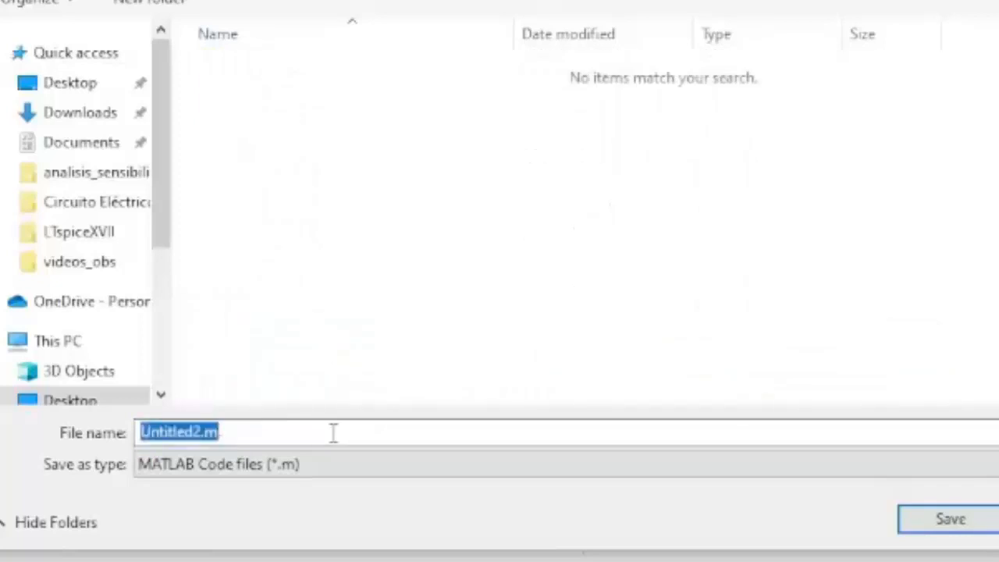
pyautogui.write('mc_r')
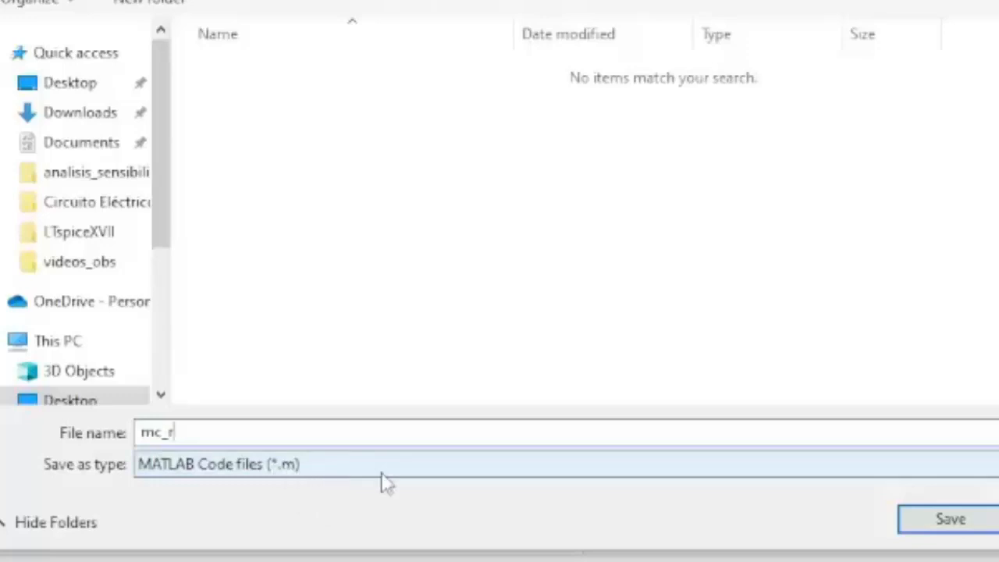
pyautogui.click(952, 522)
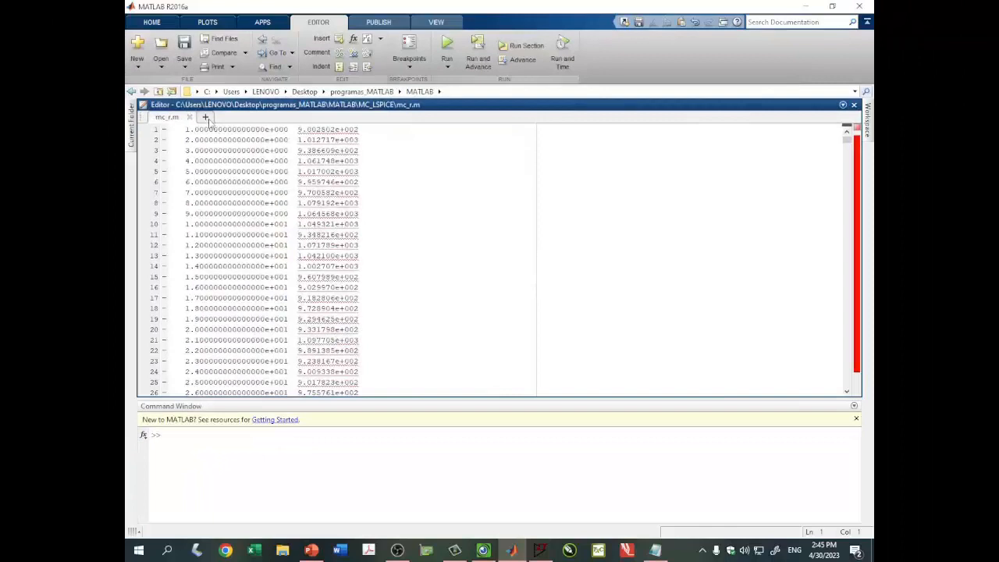
# - Create another new script and write x1=load('') on line 2, with the file name still empty
pyautogui.click(206, 118)
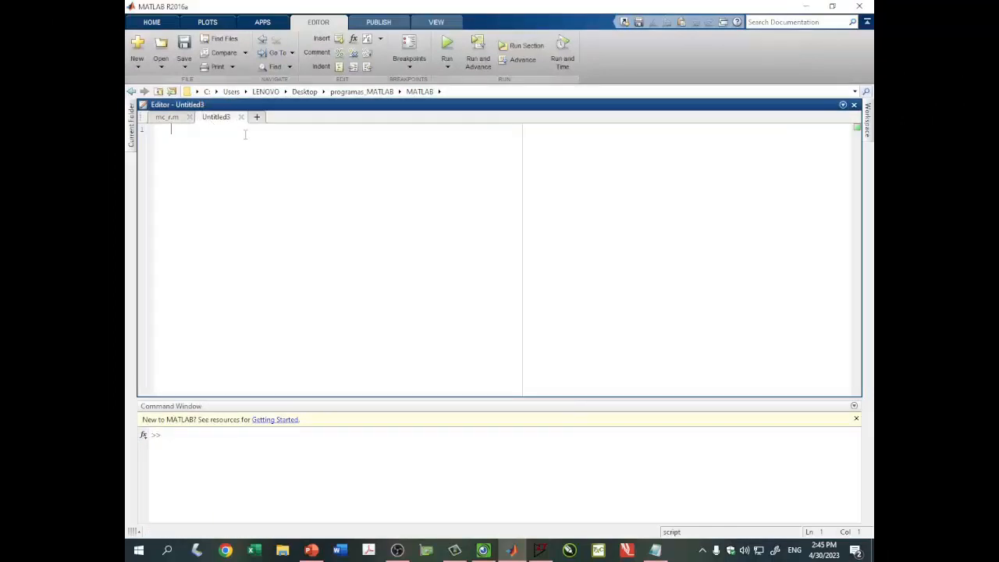
pyautogui.press('Return')
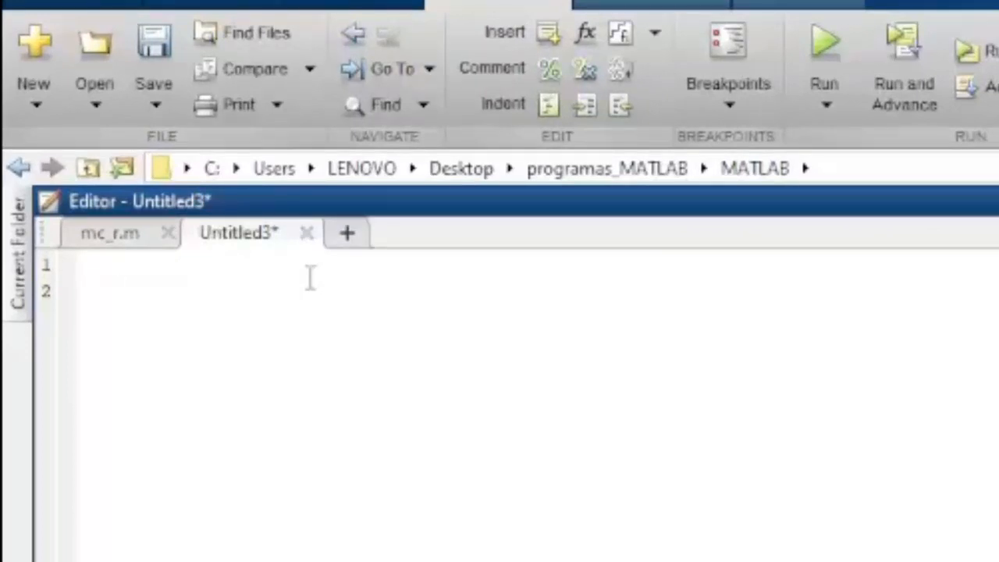
pyautogui.write('x1=load(0')
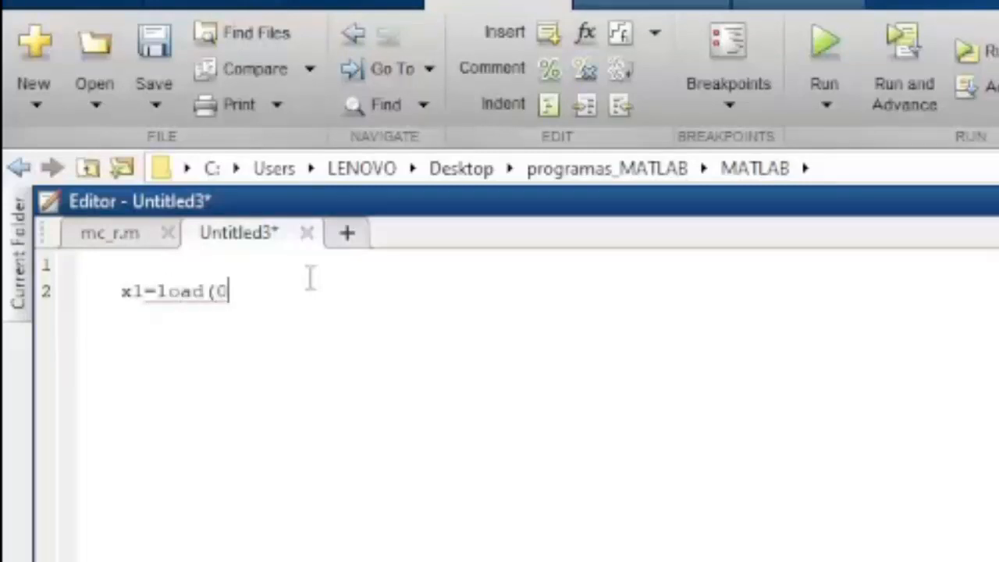
pyautogui.press('BackSpace')
pyautogui.write(')')
pyautogui.press('Left')
pyautogui.write("''")
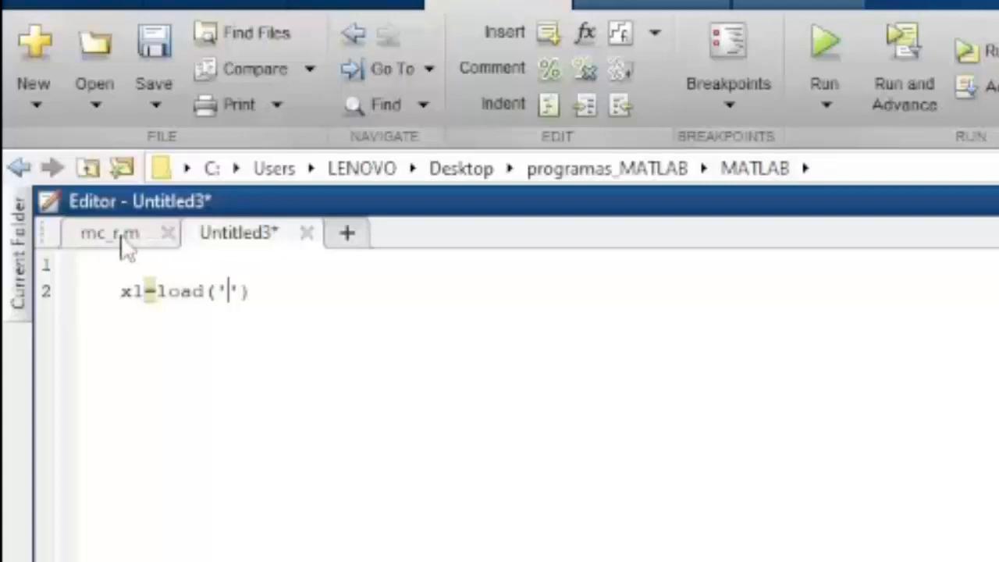
# - Return to mc_r.m and highlight the first 23 rows of data to examine both columns
pyautogui.click(123, 243)
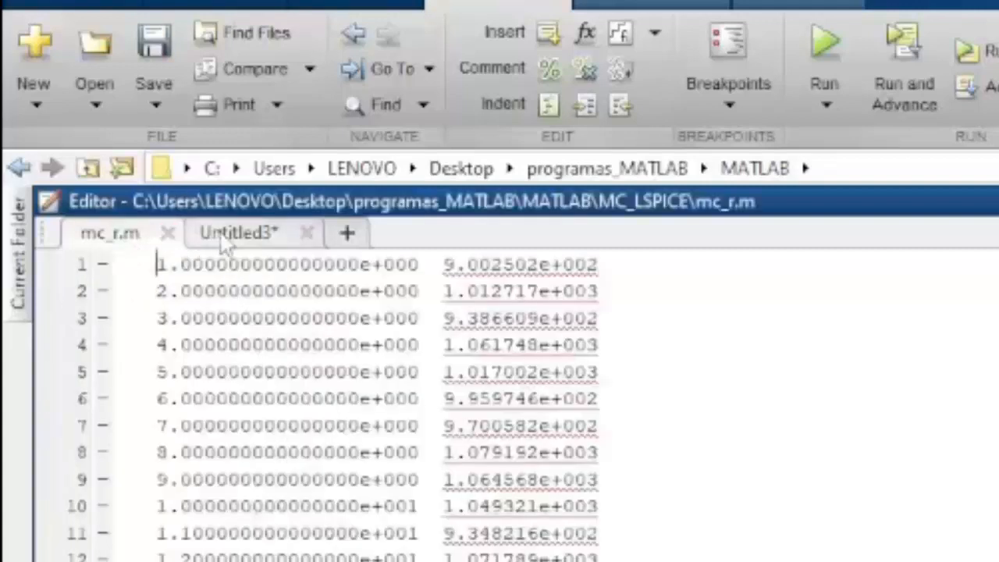
pyautogui.tripleClick(156, 266)
pyautogui.hotkey('shift', 'Down')
pyautogui.hotkey('shift', 'Down')
pyautogui.hotkey('shift', 'Down')
pyautogui.hotkey('shift', 'Down')
pyautogui.hotkey('shift', 'Down')
pyautogui.hotkey('shift', 'Down')
pyautogui.hotkey('shift', 'Down')
pyautogui.hotkey('shift', 'Down')
pyautogui.hotkey('shift', 'Down')
pyautogui.hotkey('shift', 'Down')
pyautogui.hotkey('shift', 'Down')
pyautogui.hotkey('shift', 'Down')
pyautogui.hotkey('shift', 'Down')
pyautogui.hotkey('shift', 'Down')
pyautogui.hotkey('shift', 'Down')
pyautogui.hotkey('shift', 'Down')
pyautogui.hotkey('shift', 'Down')
pyautogui.hotkey('shift', 'Down')
pyautogui.hotkey('shift', 'Down')
pyautogui.hotkey('shift', 'Down')
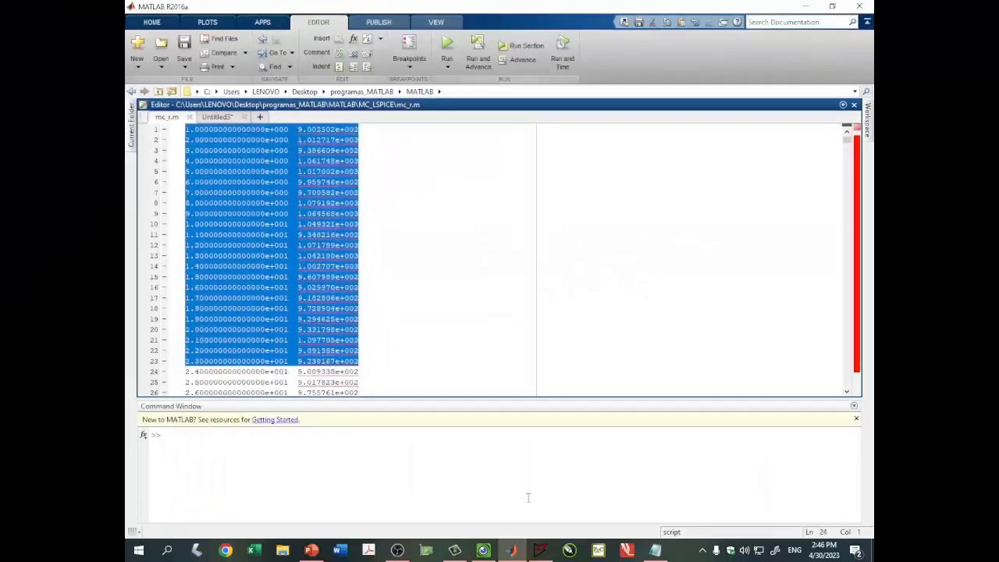
# - Switch to LTspice and compare the V(n001)/I(I_t) plot with the data from the beginning of Draft2.txt
pyautogui.click(540, 550)
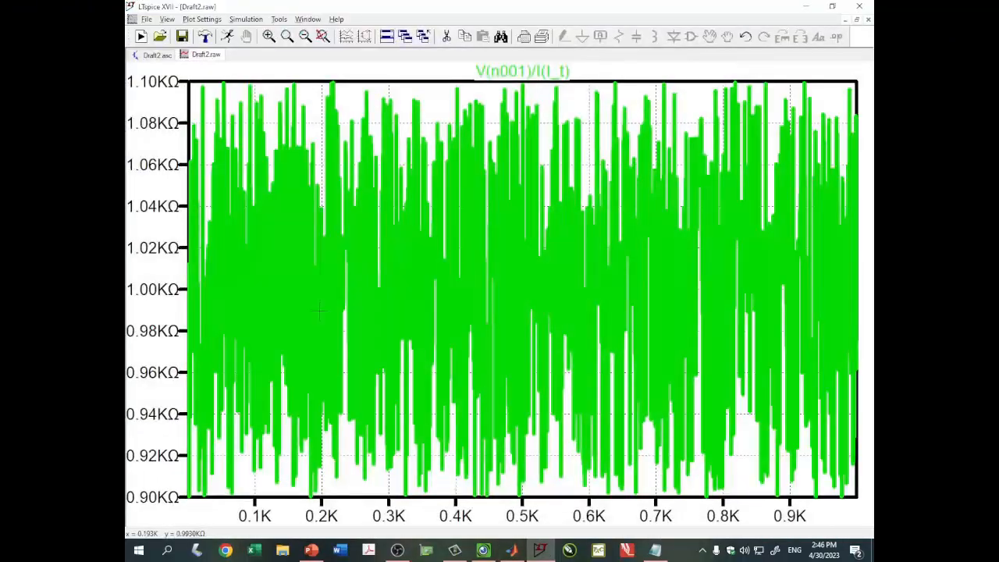
pyautogui.click(654, 550)
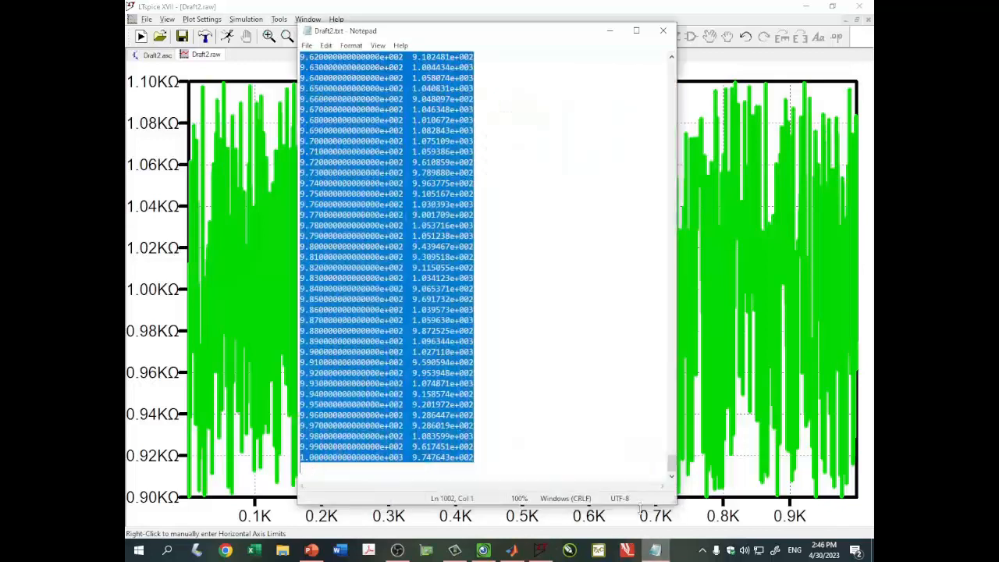
pyautogui.click(455, 256)
pyautogui.moveTo(673, 464); pyautogui.dragTo(673, 58)
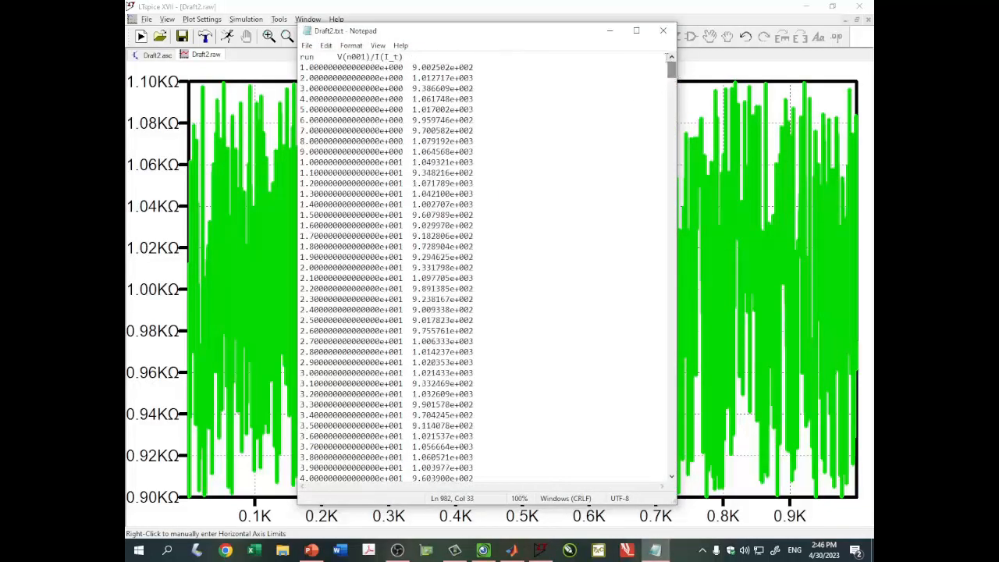
pyautogui.click(609, 30)
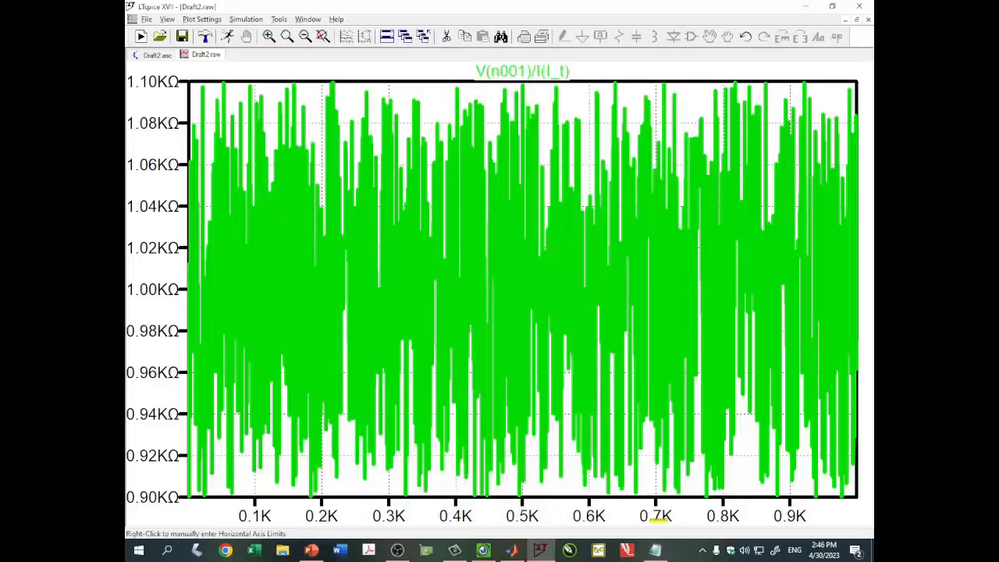
pyautogui.click(655, 551)
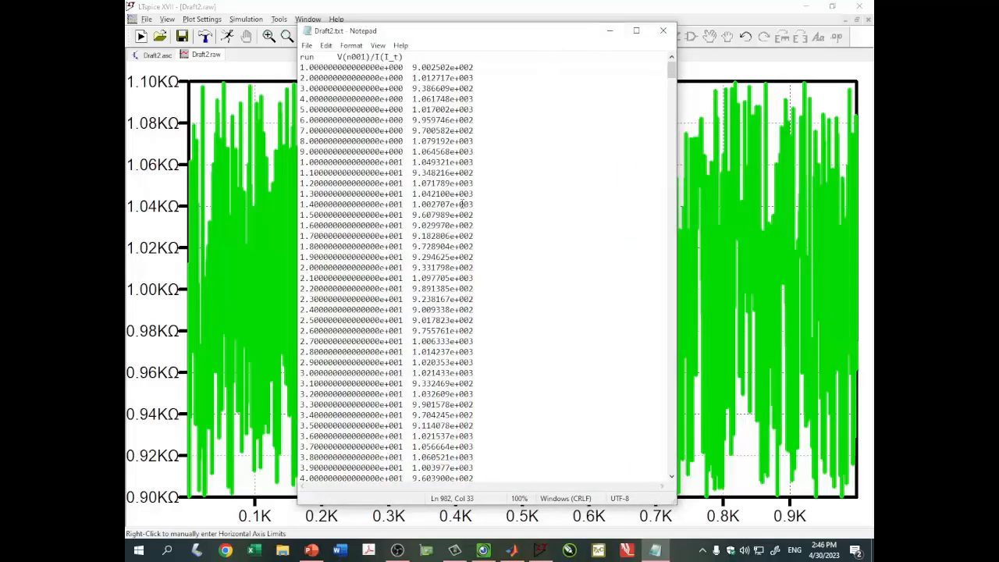
# - Switch back to MATLAB and complete line 2 of the Untitled3 script as x1=load('mc_r'); with a blank line below
pyautogui.click(609, 31)
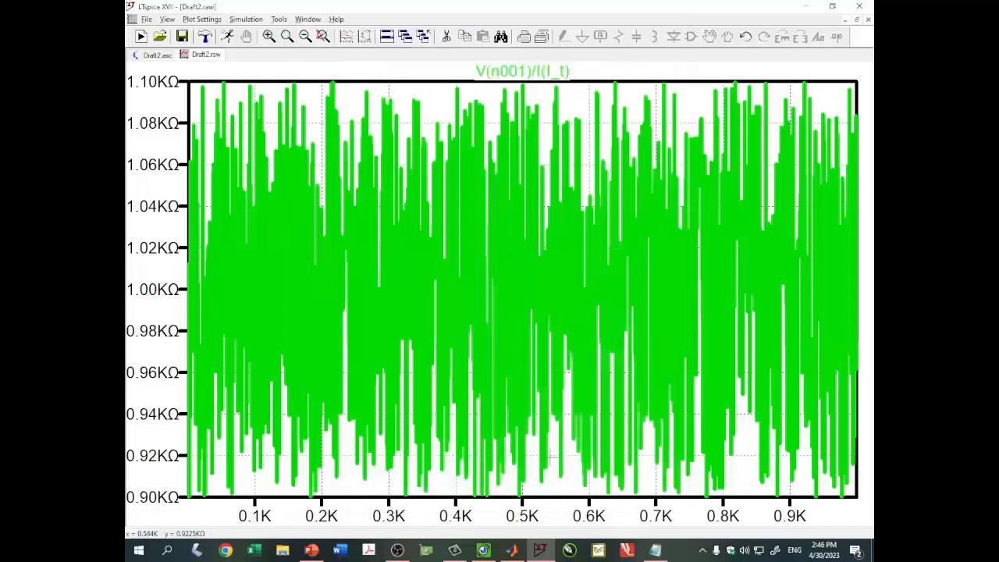
pyautogui.click(511, 550)
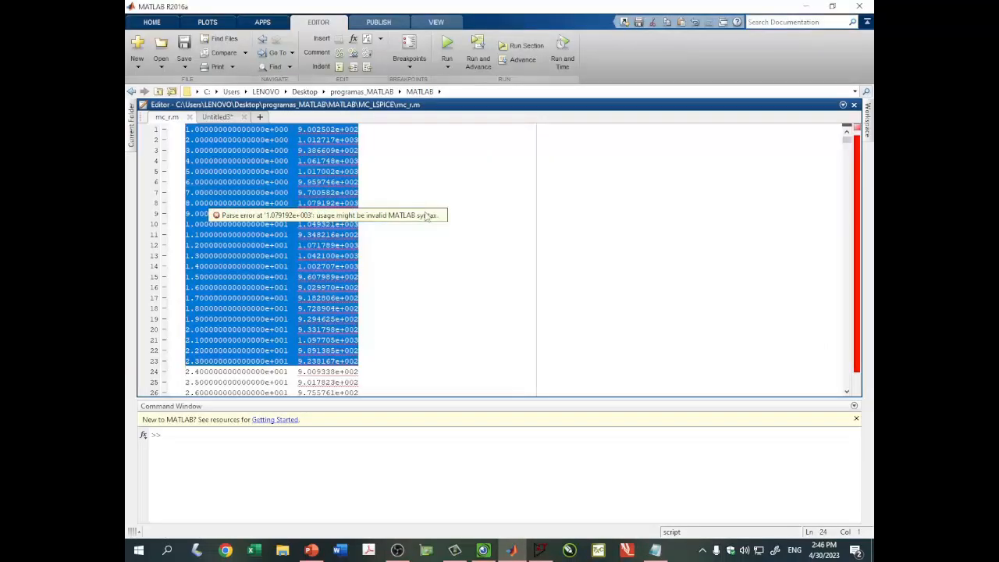
pyautogui.click(416, 191)
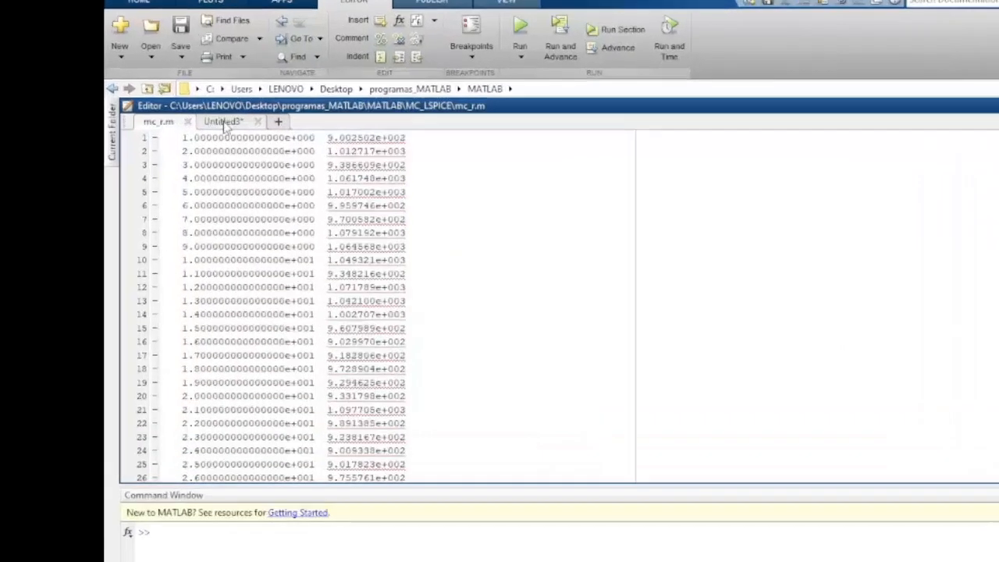
pyautogui.click(220, 119)
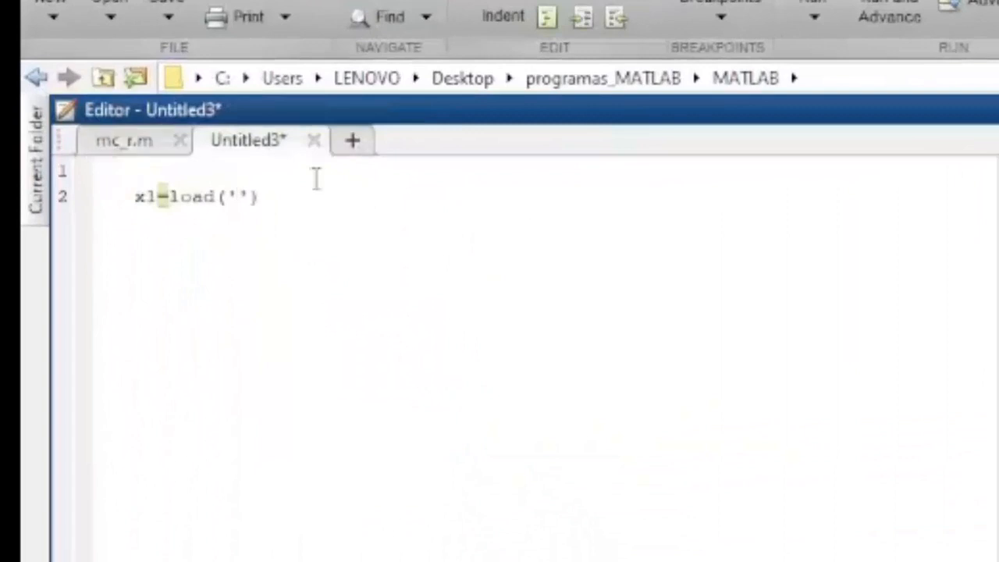
pyautogui.write('mc_r')
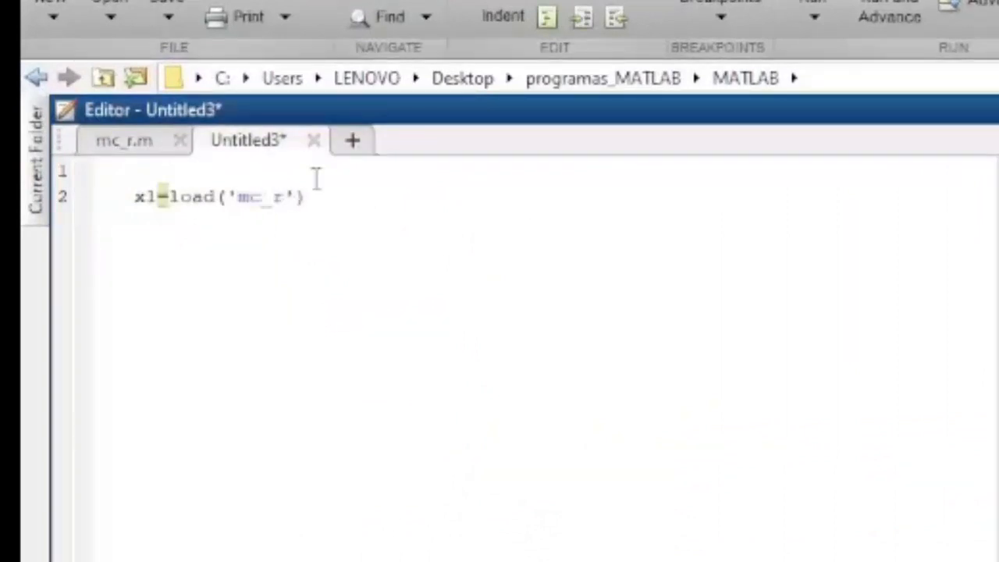
pyautogui.press('Right')
pyautogui.press('Right')
pyautogui.write(';')
pyautogui.press('Return')
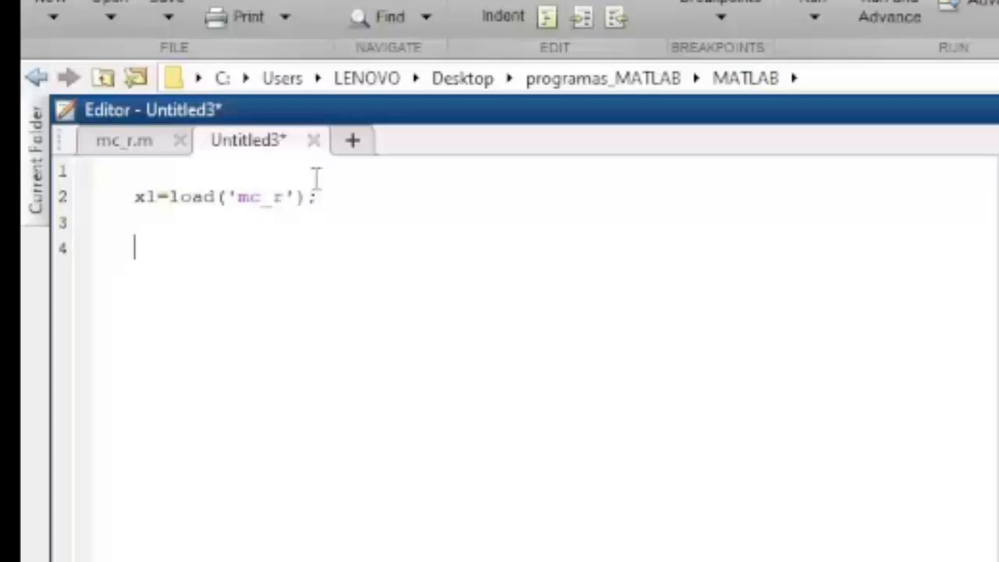
# - Write res=x1(:,2); on line 4 to store the second data column, followed by a blank line
pyautogui.write('re')
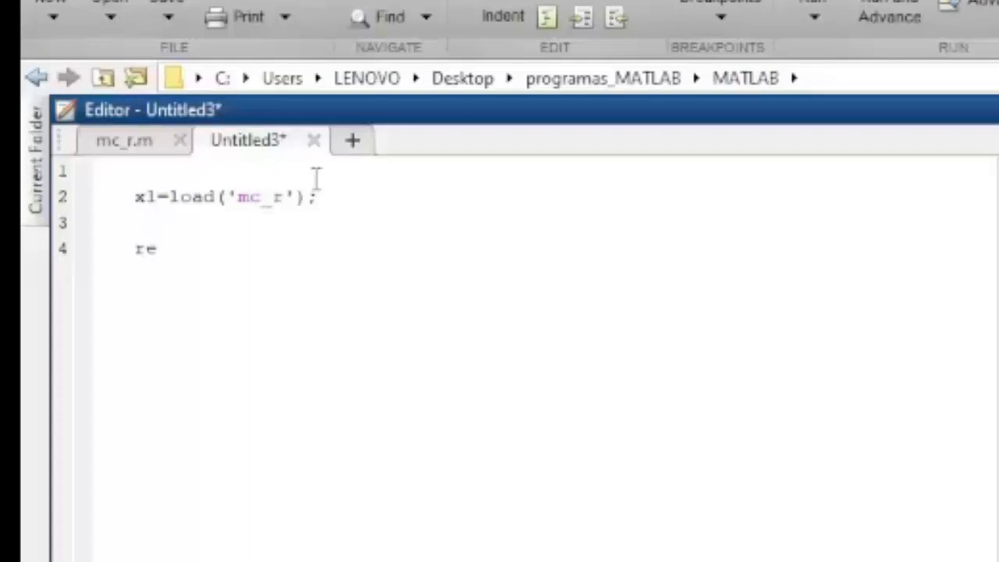
pyautogui.write('s=xl(')
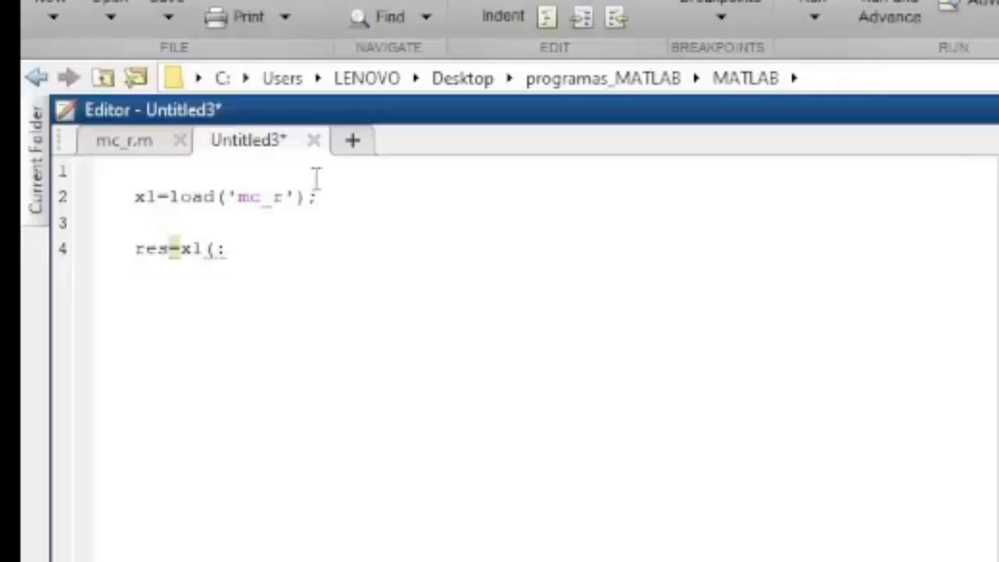
pyautogui.write(':,2)')
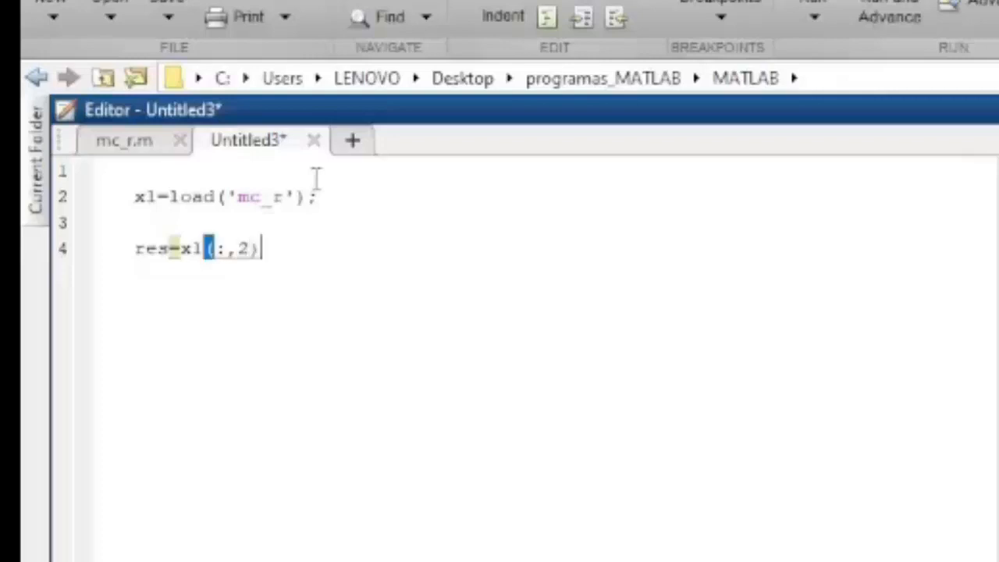
pyautogui.write(';')
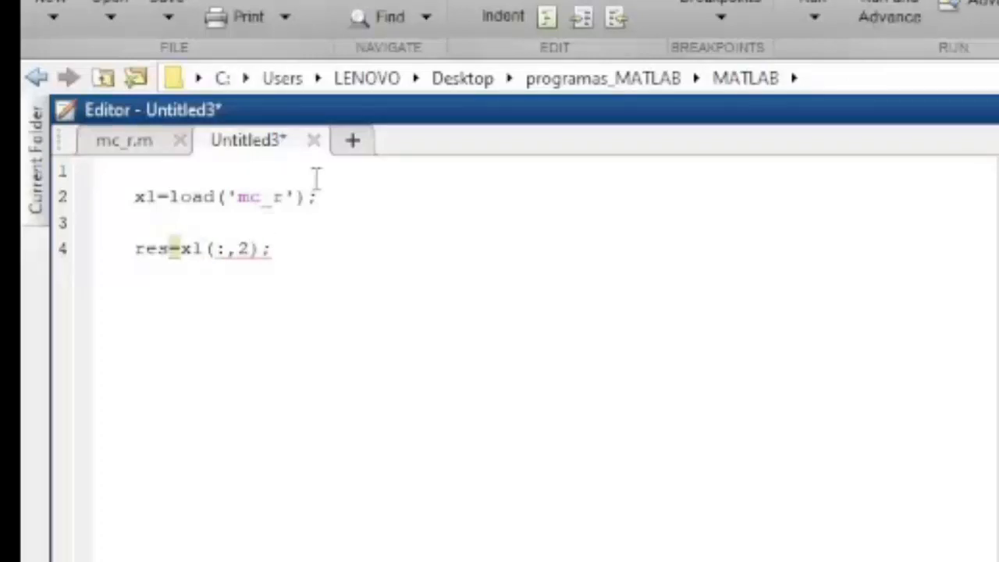
pyautogui.press('Return')
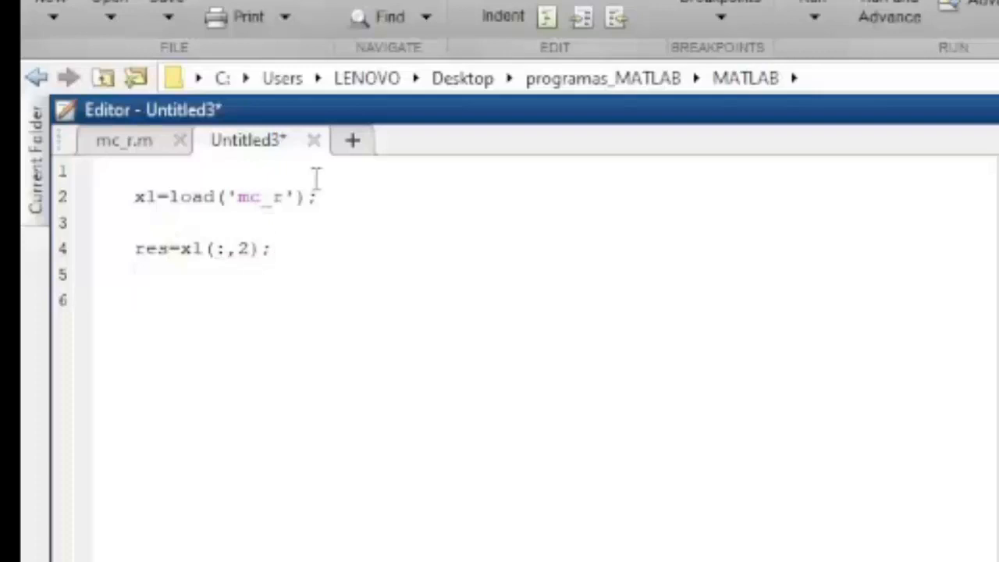